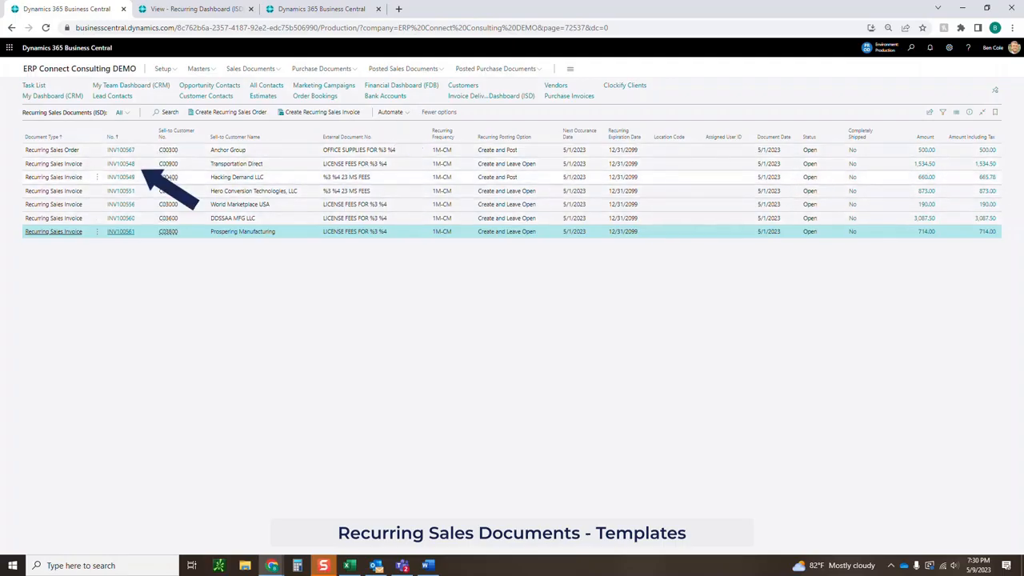
Open Transportation Direct's template INV100548 with all General fields, note the %3 %4 placeholders, and make it editable.
{"action": "left_click", "coordinate": [121, 164]}
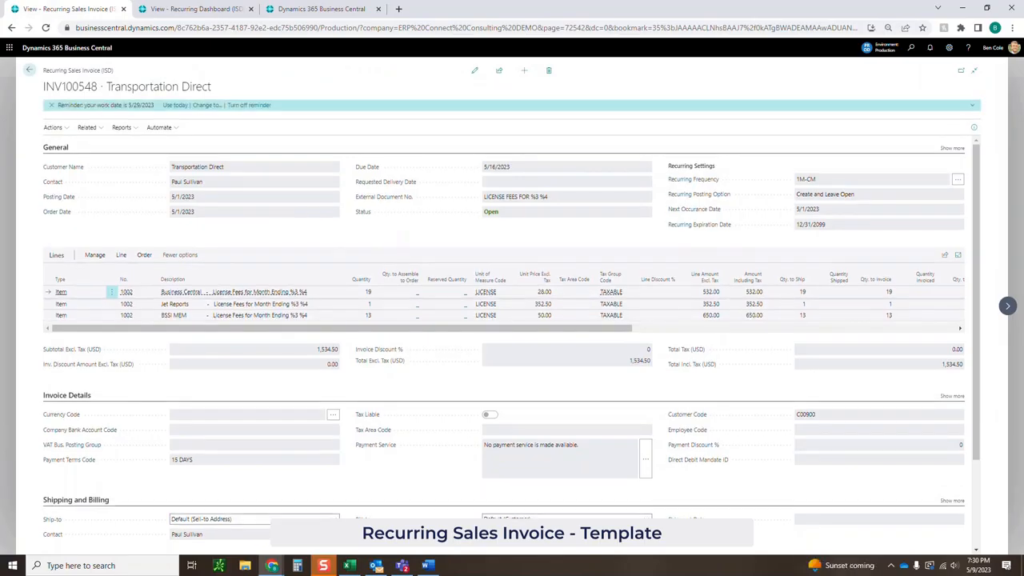
{"action": "left_click", "coordinate": [952, 148]}
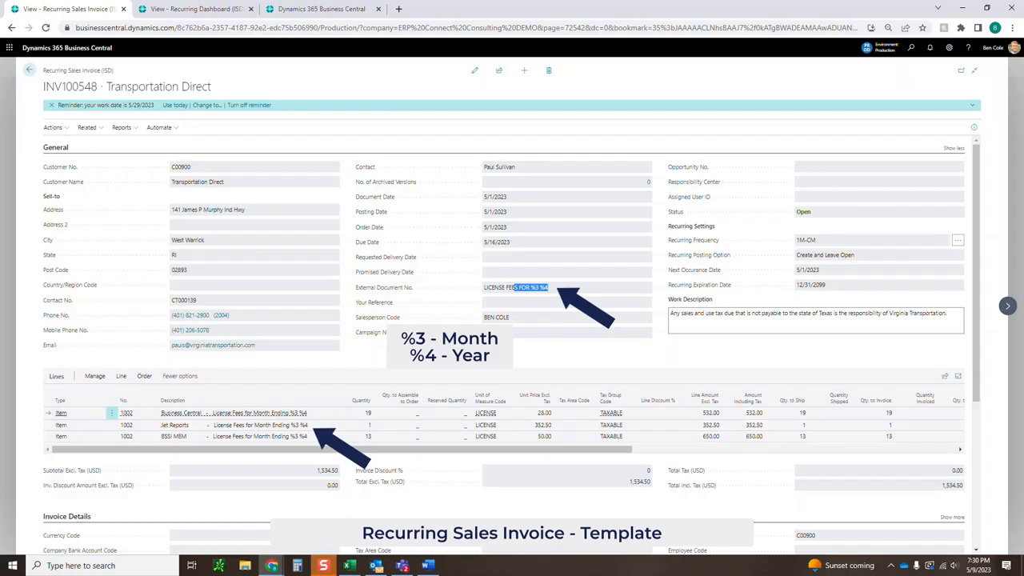
{"action": "left_click", "coordinate": [526, 287]}
{"action": "left_click_drag", "start_coordinate": [526, 287], "coordinate": [549, 287]}
{"action": "left_click", "coordinate": [549, 287]}
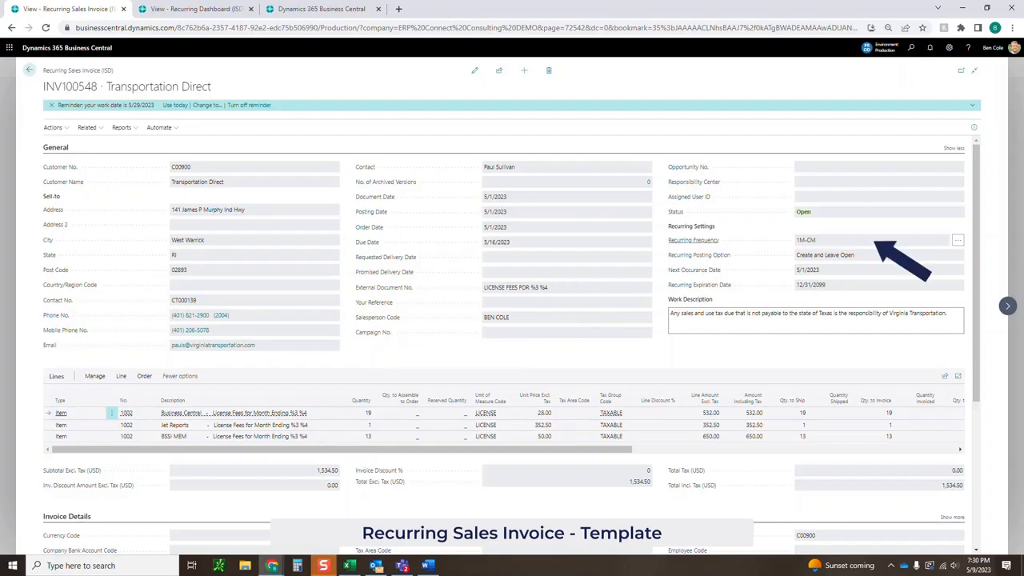
{"action": "left_click", "coordinate": [475, 70]}
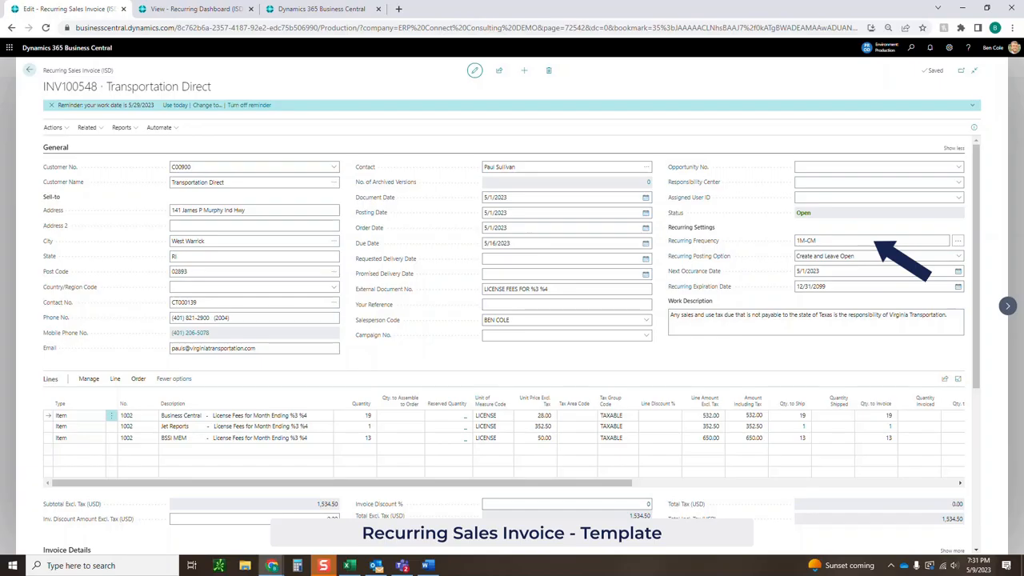
Leave the Recurring Posting Option at Create and Leave Open and return to the templates list.
{"action": "left_click", "coordinate": [959, 256]}
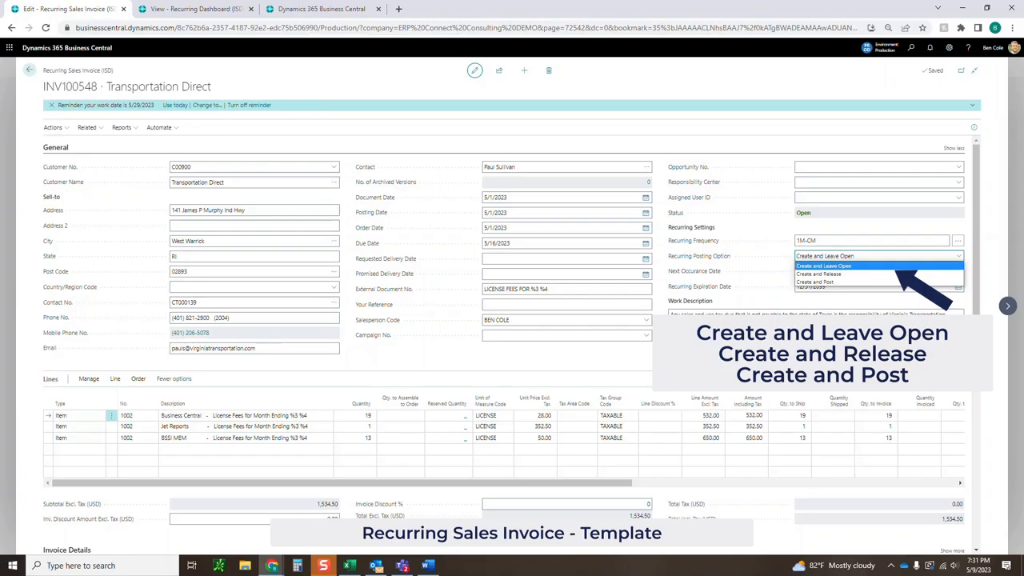
{"action": "key", "text": "Escape"}
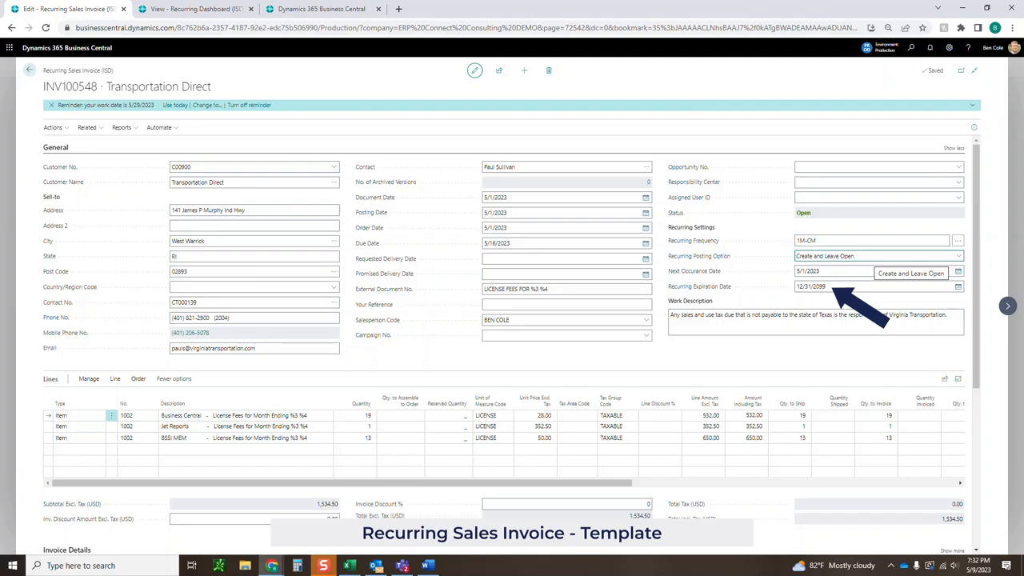
{"action": "left_click", "coordinate": [30, 70]}
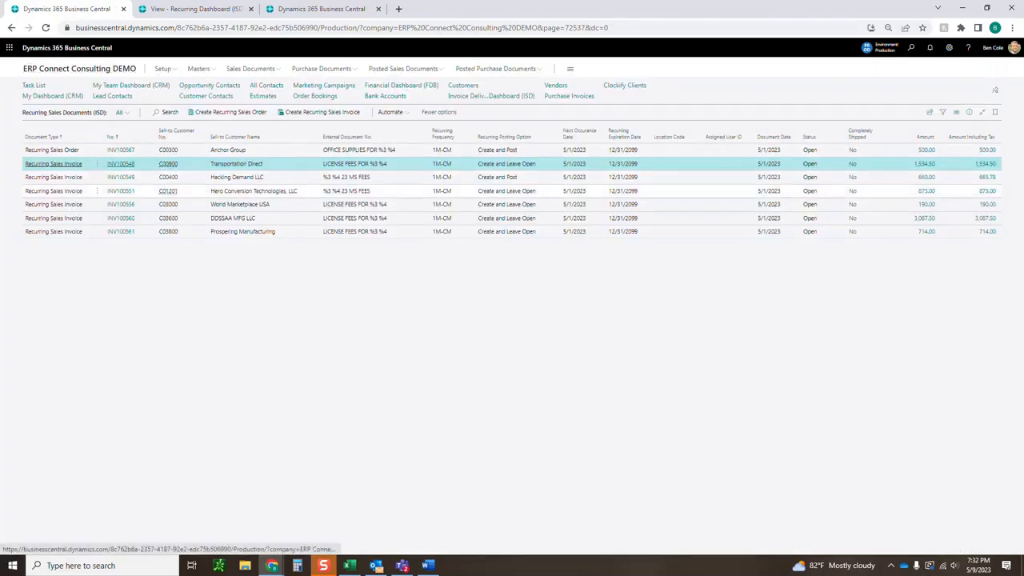
{"action": "left_click", "coordinate": [121, 150]}
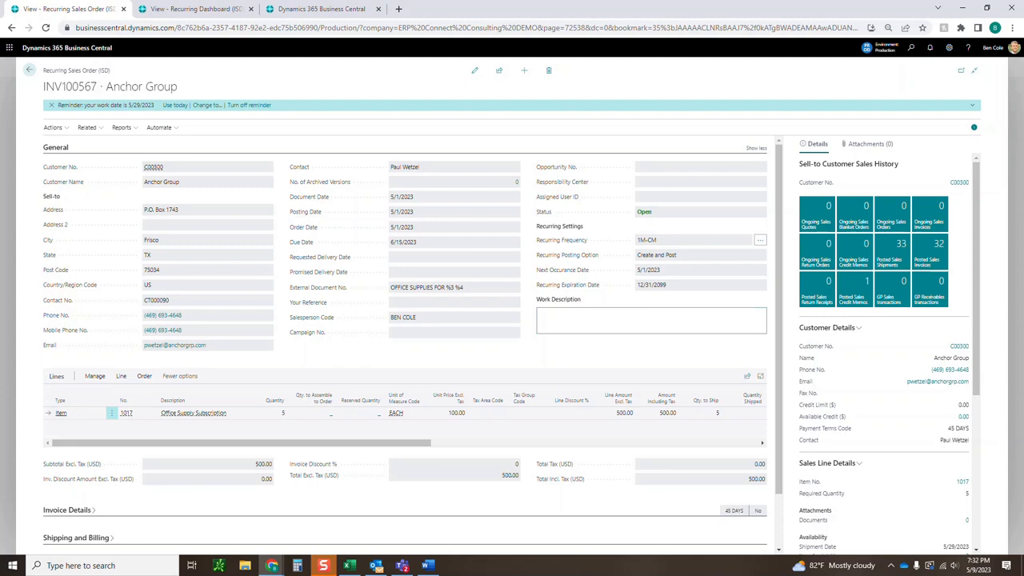
{"action": "left_click_drag", "start_coordinate": [465, 288], "coordinate": [441, 288]}
{"action": "left_click", "coordinate": [453, 287]}
{"action": "left_click", "coordinate": [29, 71]}
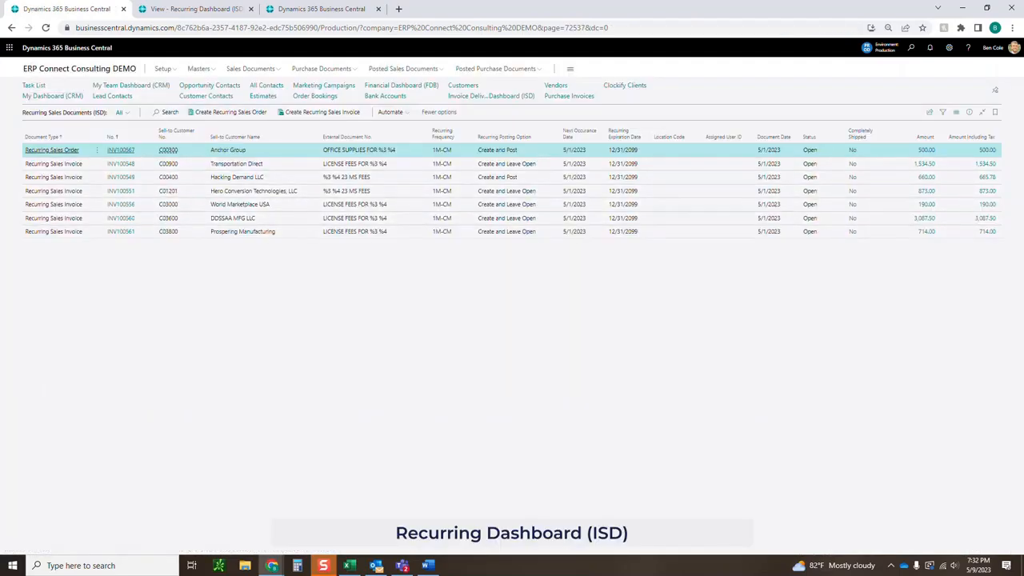
On the Recurring Dashboard, select and review Hacking Demand LLC's template INV100549.
{"action": "key", "text": "ctrl+Tab"}
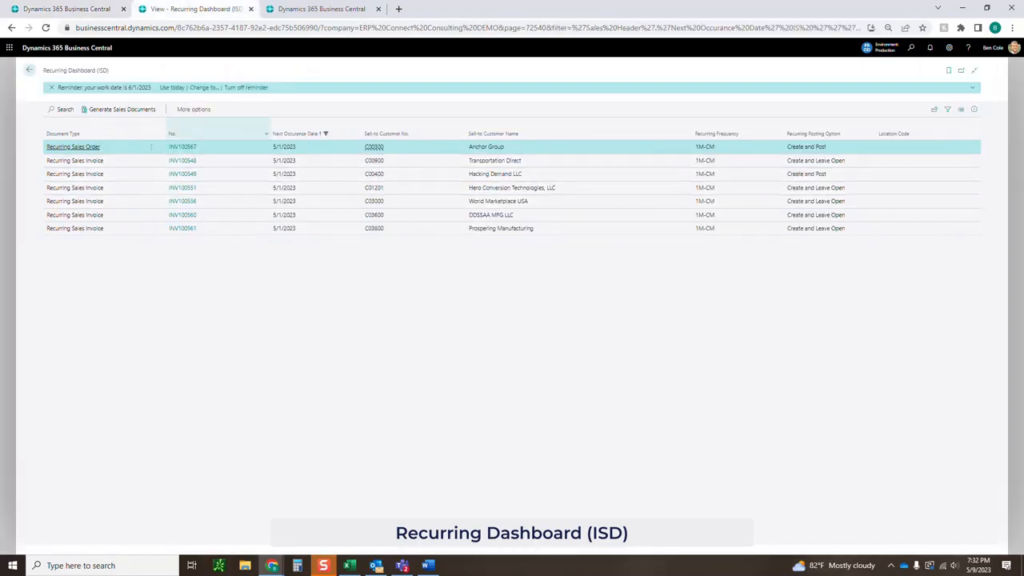
{"action": "mouse_move", "coordinate": [796, 147]}
{"action": "left_mouse_down"}
{"action": "mouse_move", "coordinate": [829, 147]}
{"action": "mouse_move", "coordinate": [847, 161]}
{"action": "left_mouse_up"}
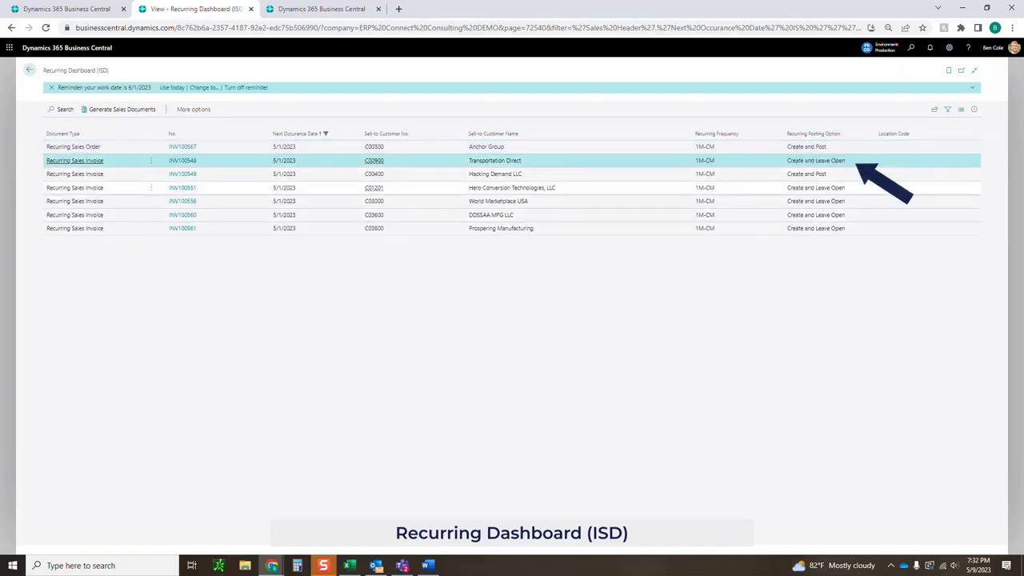
{"action": "left_click", "coordinate": [809, 175]}
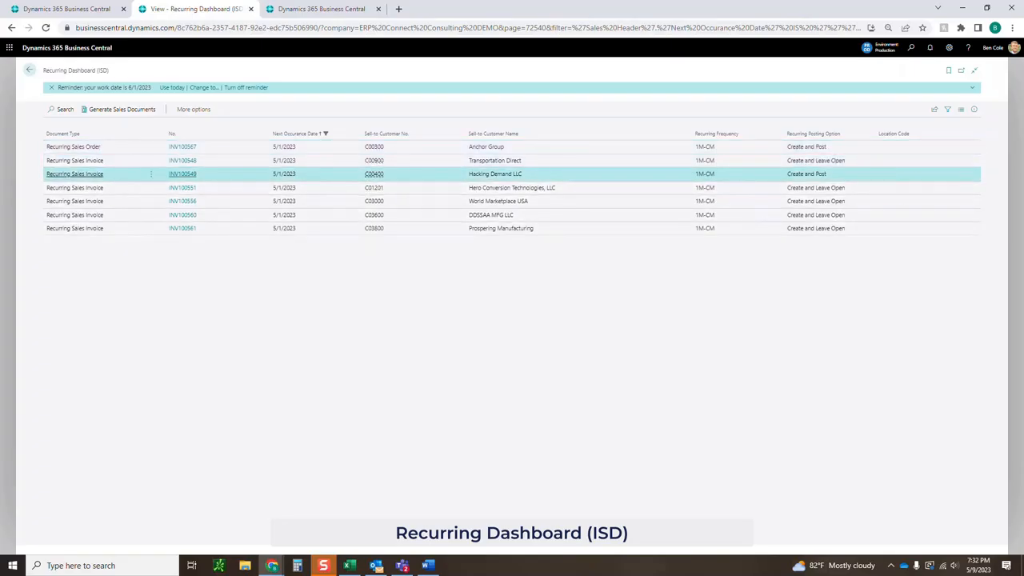
{"action": "left_click", "coordinate": [182, 174]}
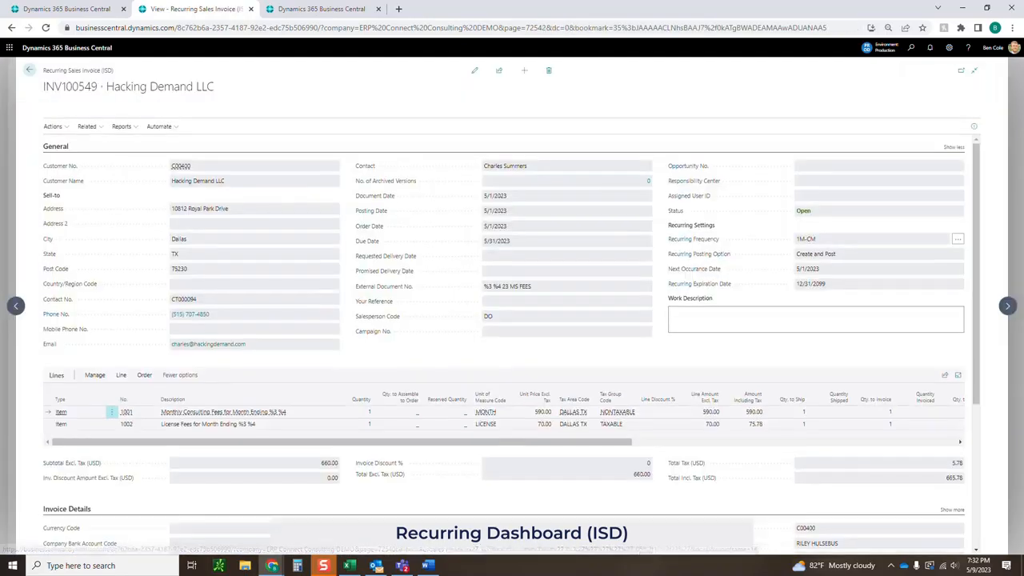
{"action": "left_click", "coordinate": [29, 71]}
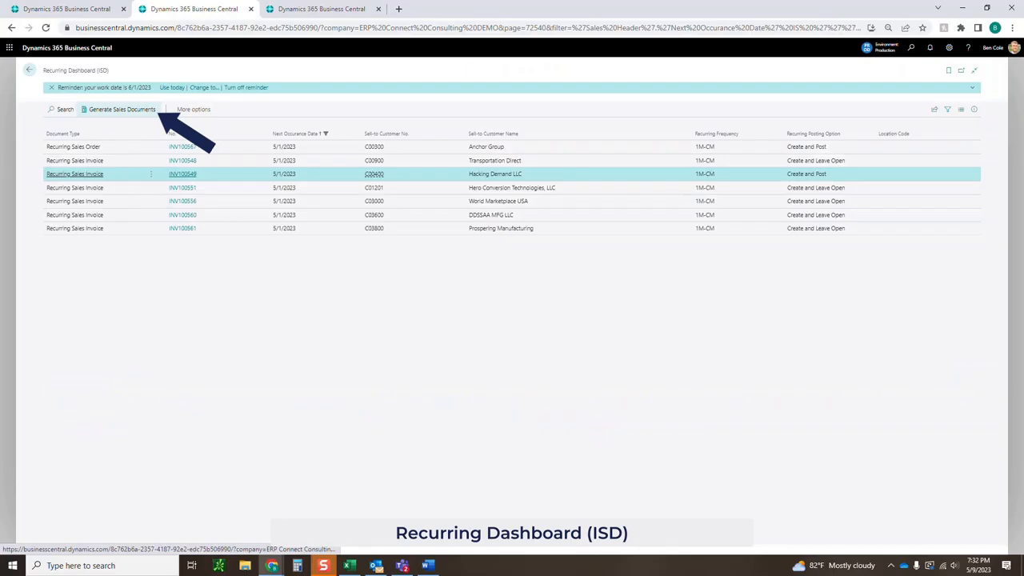
Generate Hacking Demand's sales invoice from INV100549, confirming and acknowledging the completion message.
{"action": "left_click", "coordinate": [122, 109]}
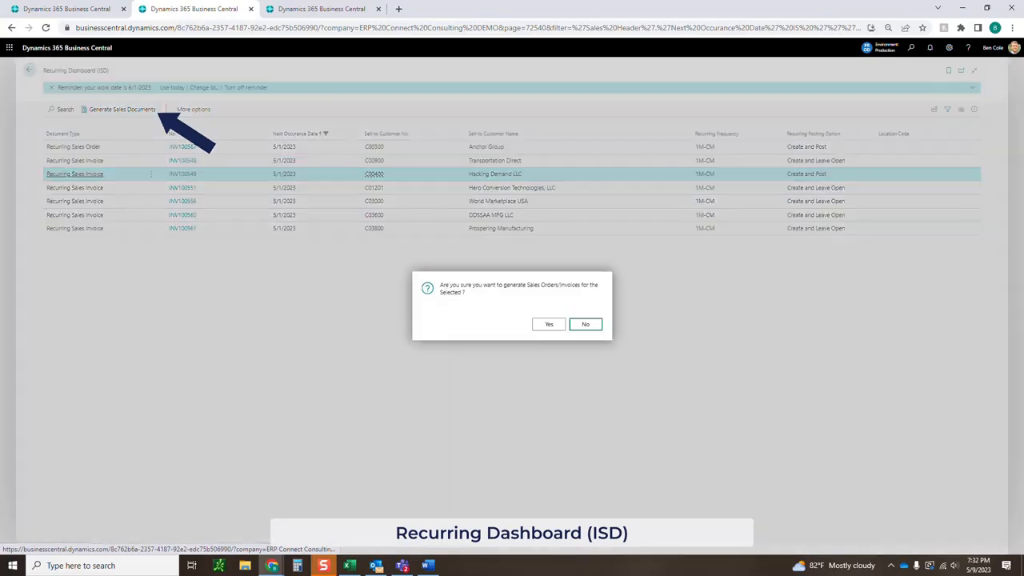
{"action": "left_click", "coordinate": [549, 324]}
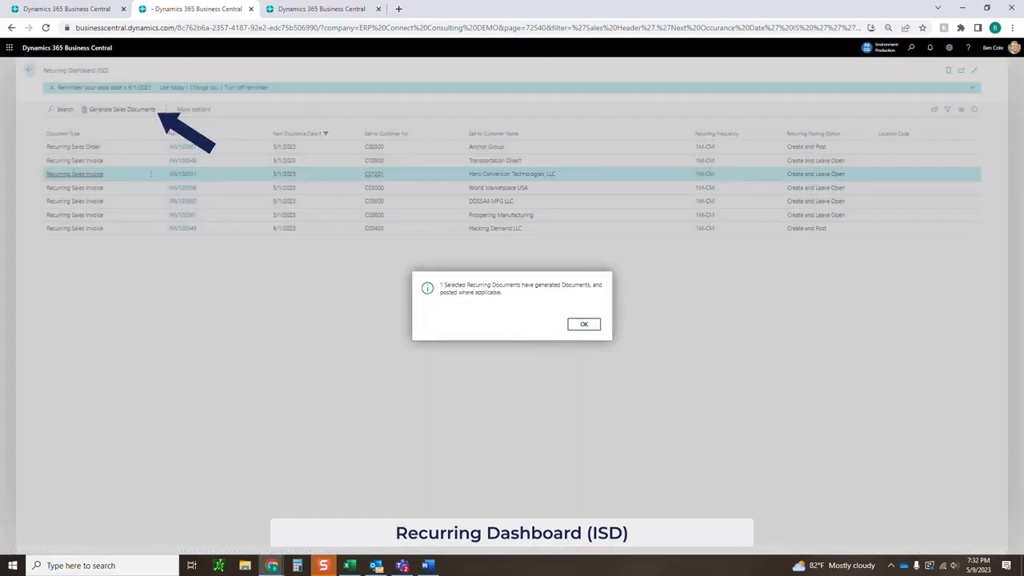
{"action": "left_click", "coordinate": [584, 324]}
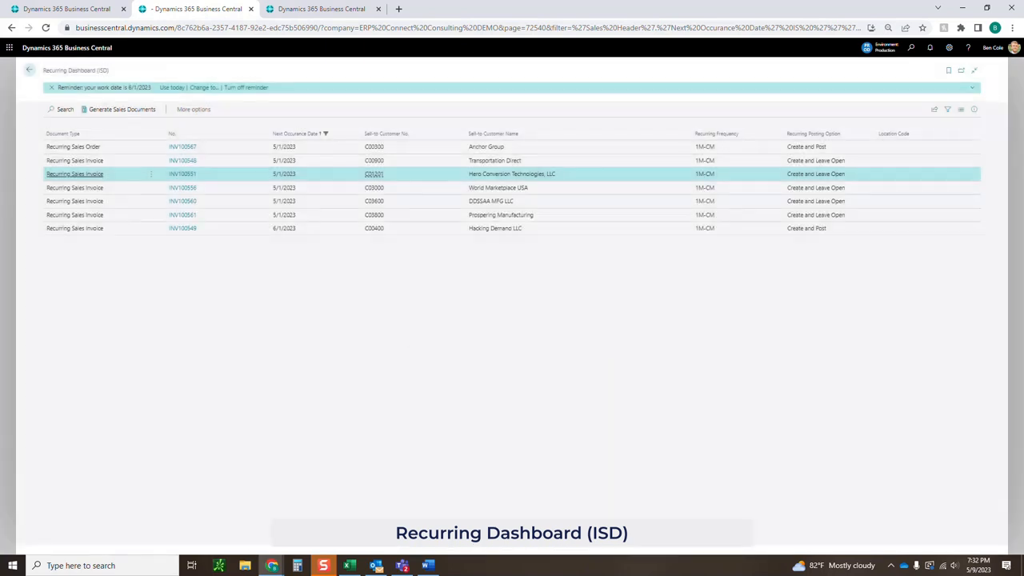
{"action": "left_click", "coordinate": [326, 9]}
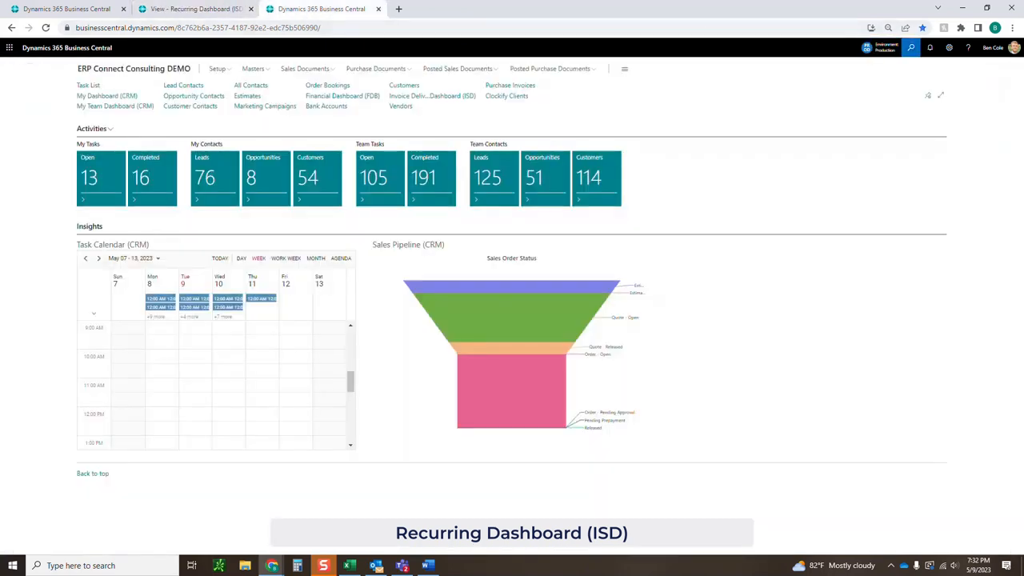
Find Posted Sales Invoices and open Hacking Demand LLC's posted invoice PS-INV103810.
{"action": "left_click", "coordinate": [911, 47]}
{"action": "type", "text": "posted sae"}
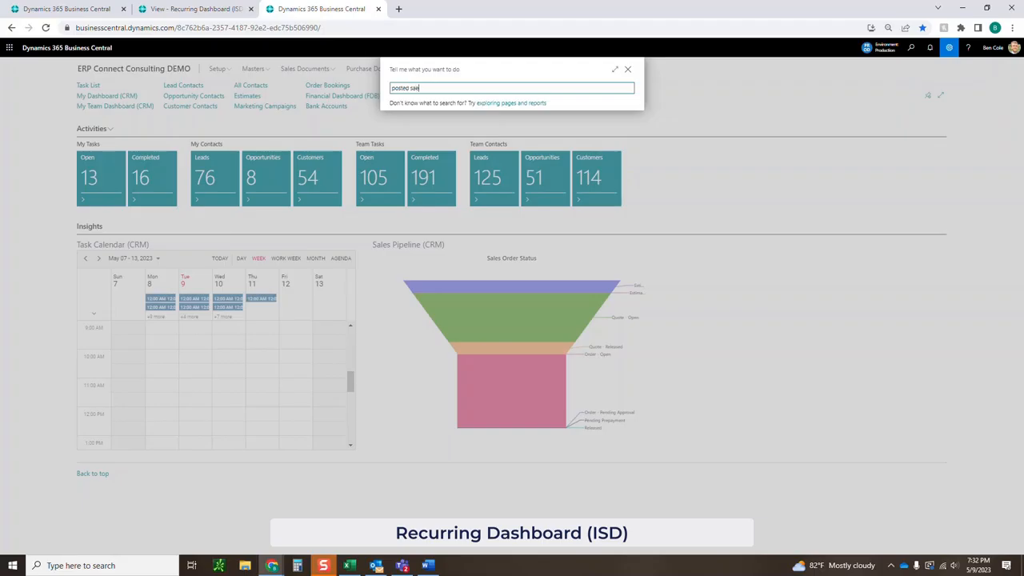
{"action": "key", "text": "BackSpace"}
{"action": "type", "text": "les inv"}
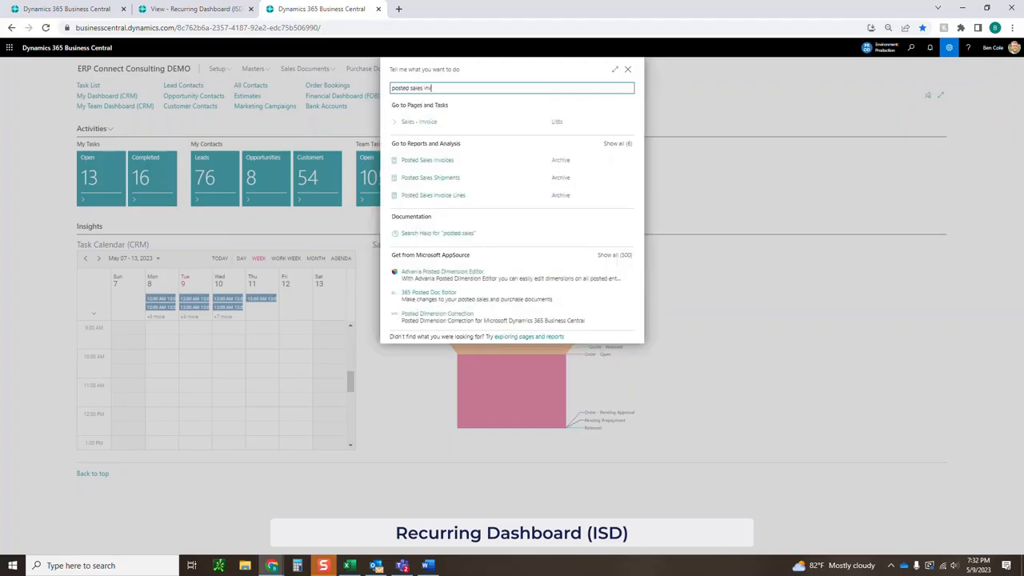
{"action": "key", "text": "Down"}
{"action": "key", "text": "Down"}
{"action": "key", "text": "Down"}
{"action": "key", "text": "Return"}
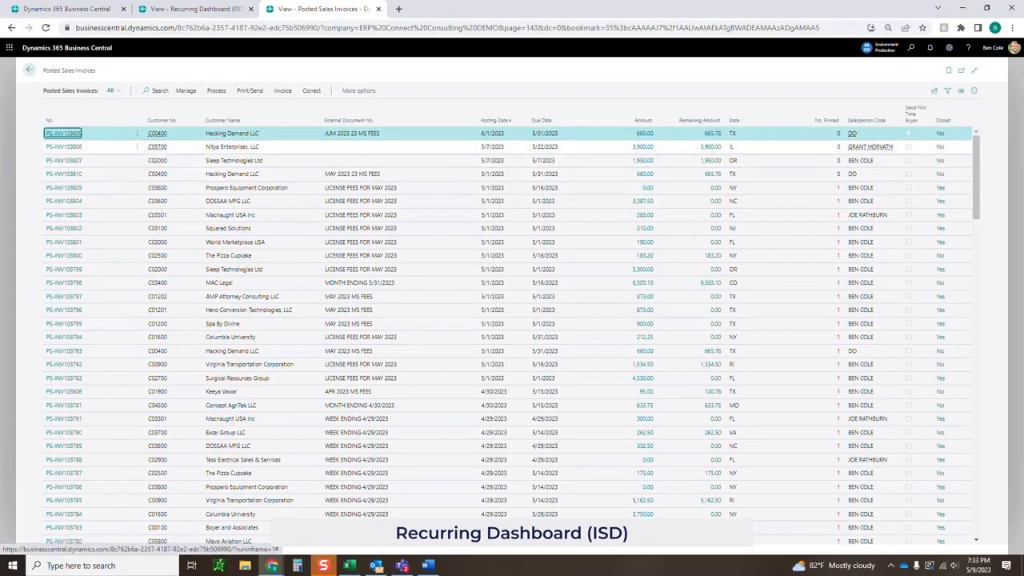
{"action": "left_click", "coordinate": [400, 174]}
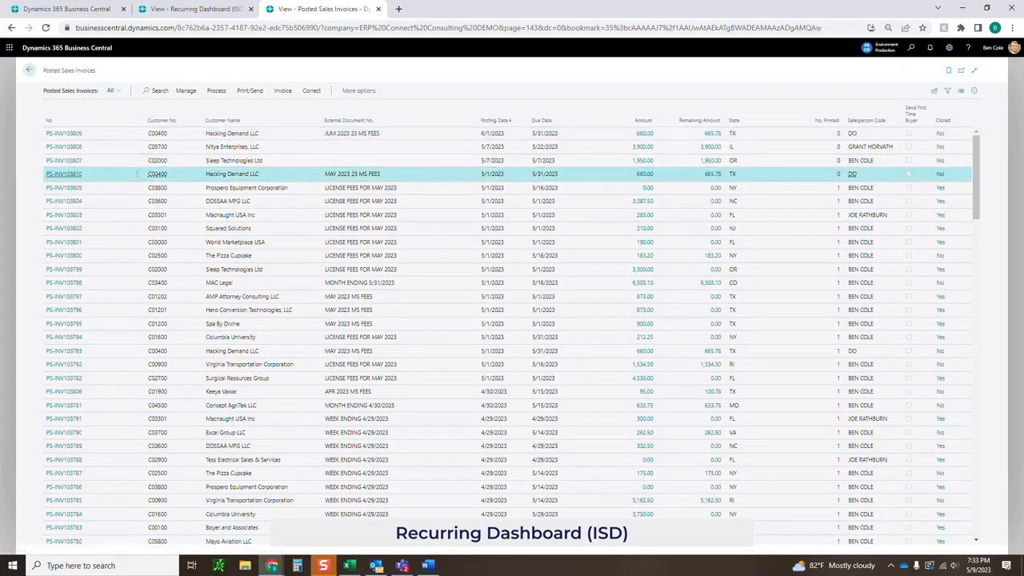
{"action": "left_click", "coordinate": [64, 174]}
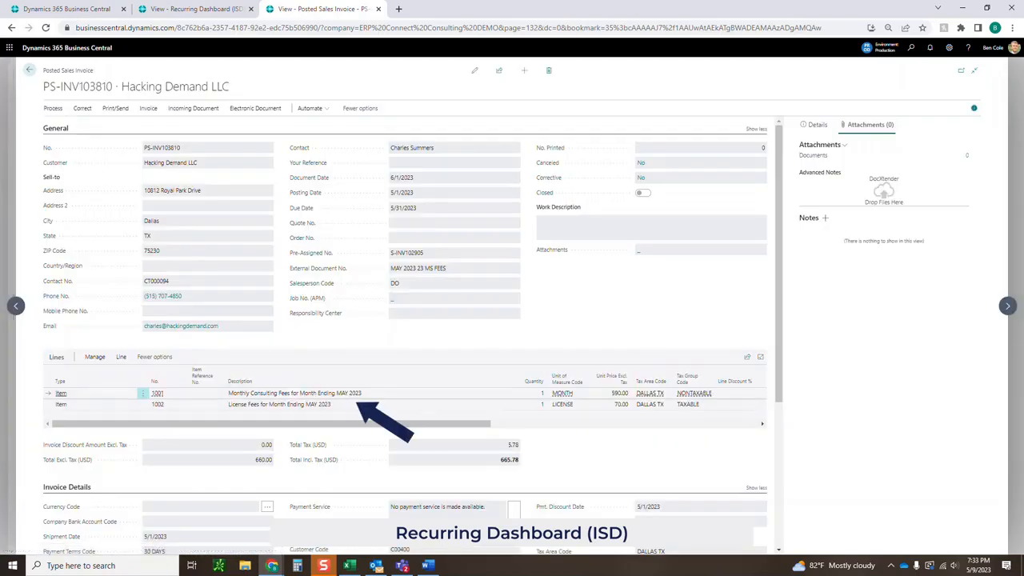
Check the May 2023 line description and posting date, then go back to the home page.
{"action": "left_click_drag", "start_coordinate": [229, 393], "coordinate": [318, 404]}
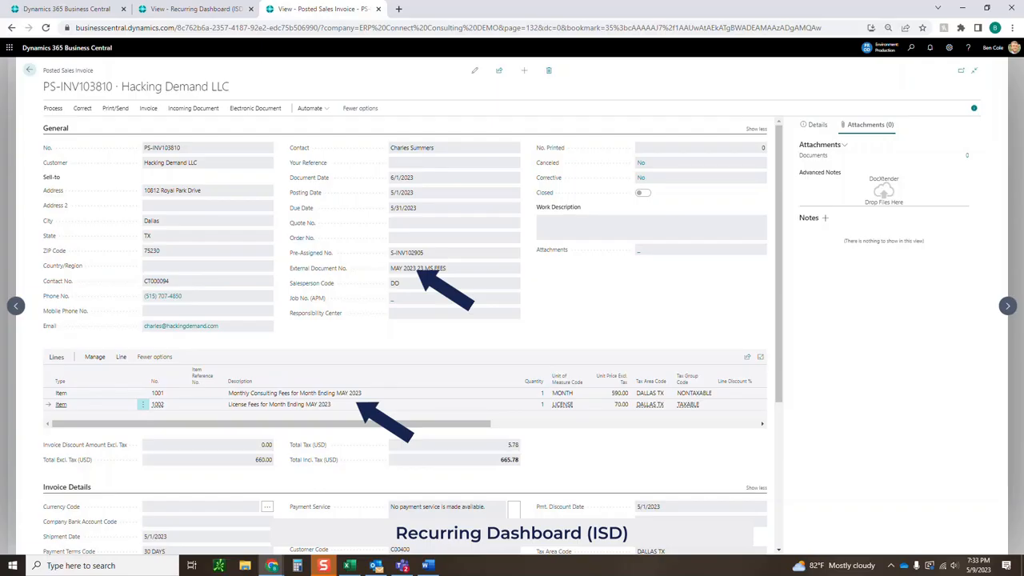
{"action": "left_click_drag", "start_coordinate": [390, 193], "coordinate": [414, 193]}
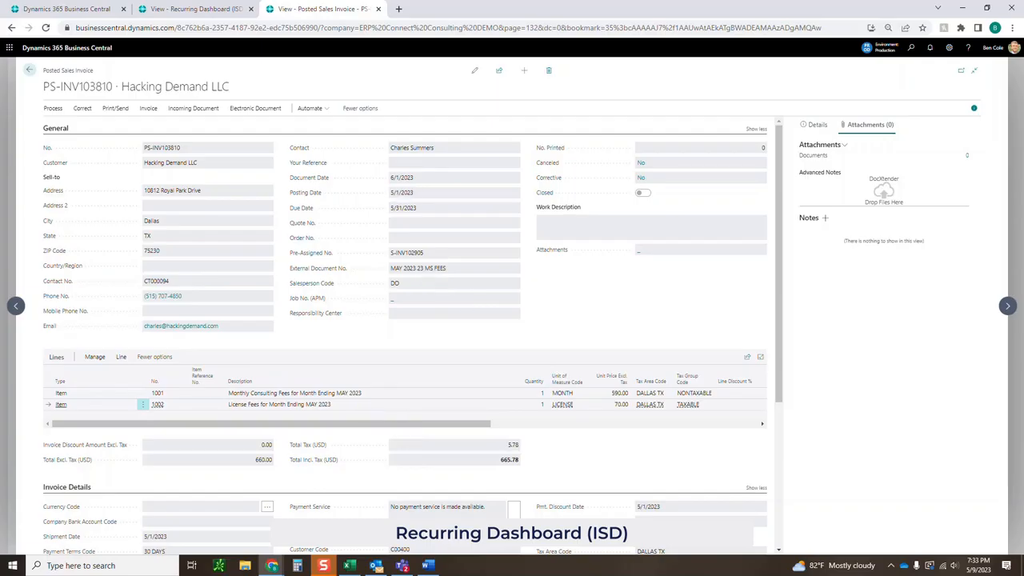
{"action": "left_click", "coordinate": [30, 70]}
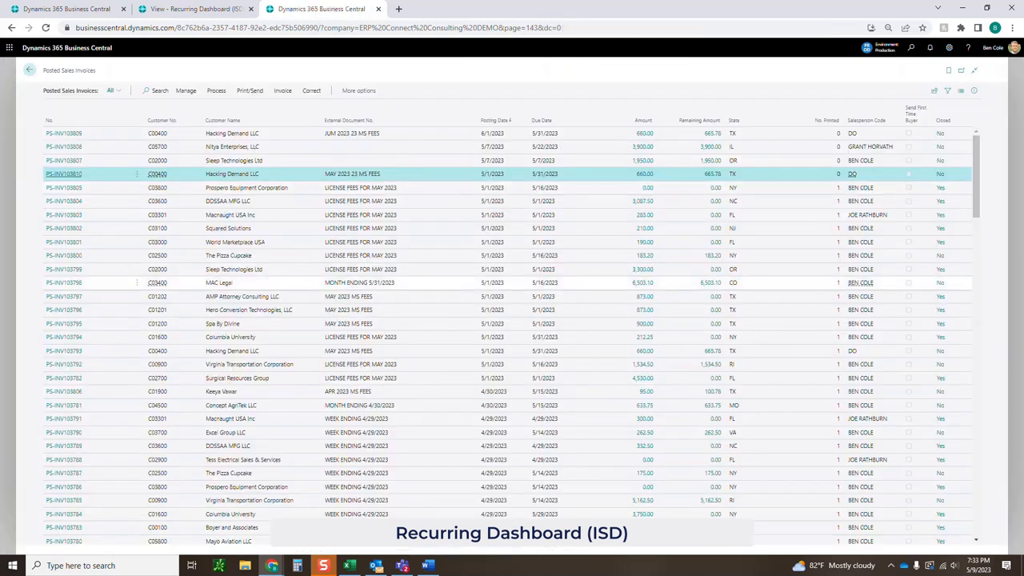
{"action": "left_click", "coordinate": [29, 70]}
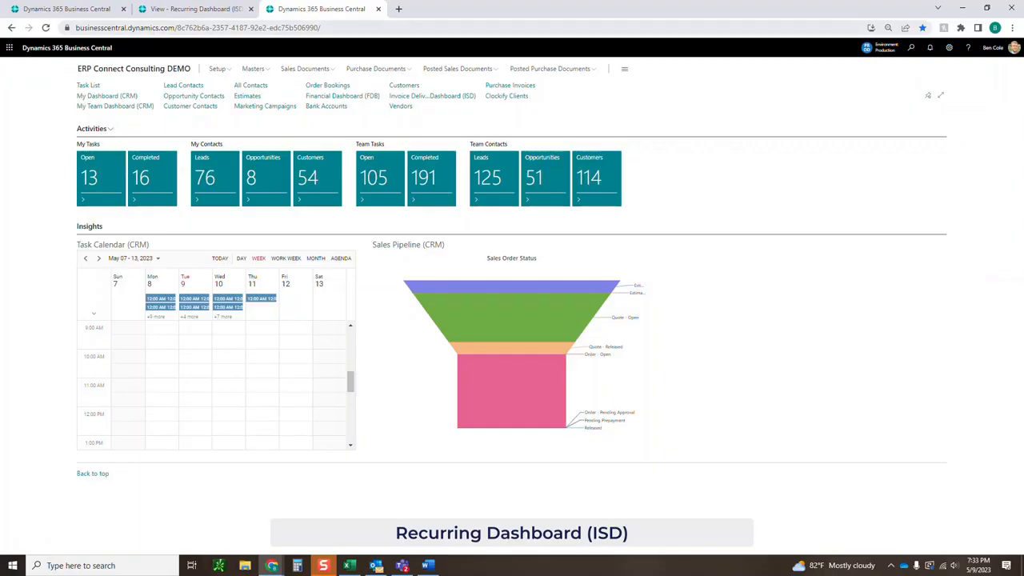
Generate Transportation Direct's recurring invoice from the Recurring Dashboard, then search for 'sales inv'.
{"action": "left_click", "coordinate": [190, 8]}
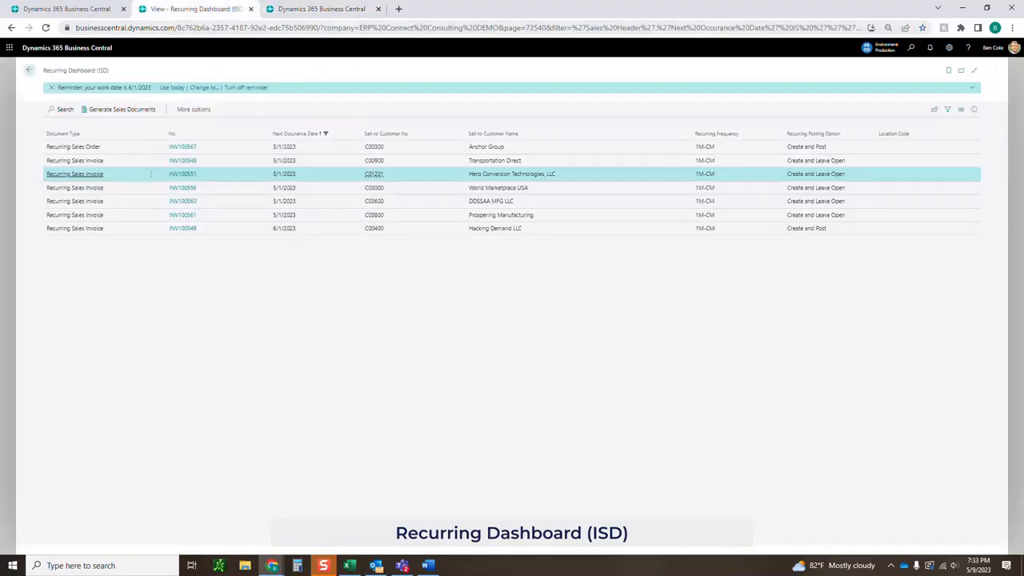
{"action": "left_click", "coordinate": [374, 161]}
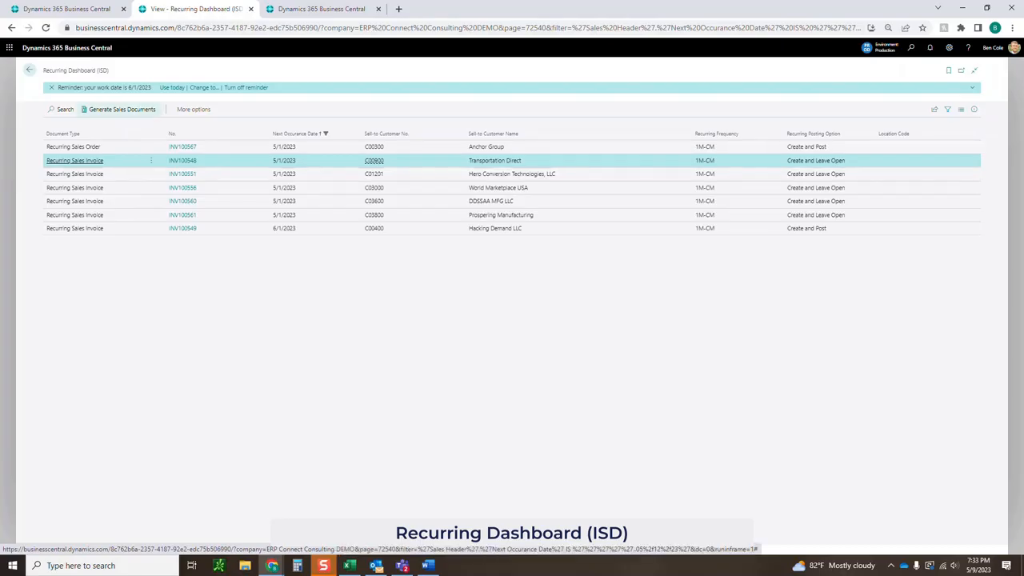
{"action": "left_click", "coordinate": [120, 110]}
{"action": "left_click", "coordinate": [549, 324]}
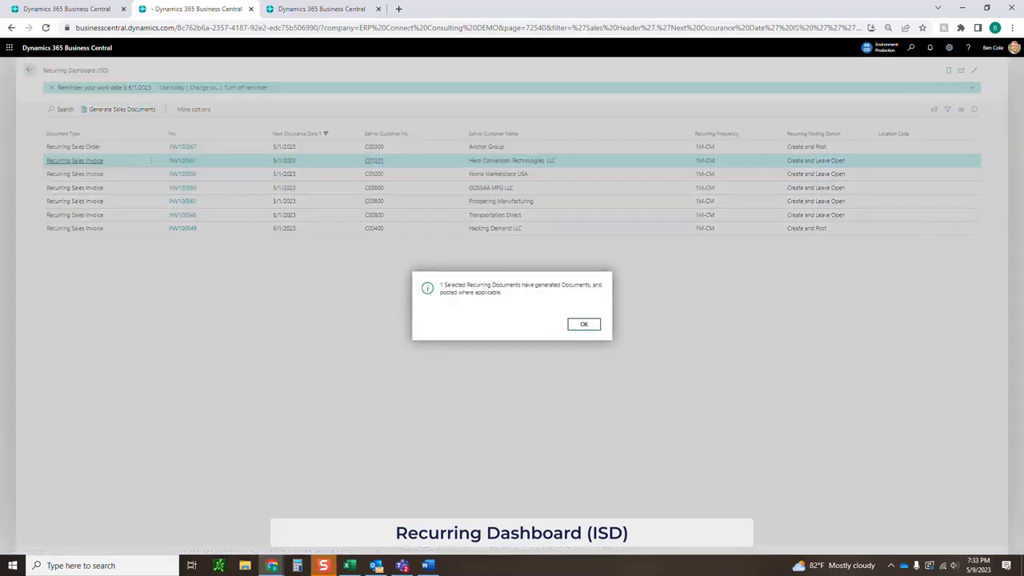
{"action": "left_click", "coordinate": [585, 324]}
{"action": "left_click", "coordinate": [911, 47]}
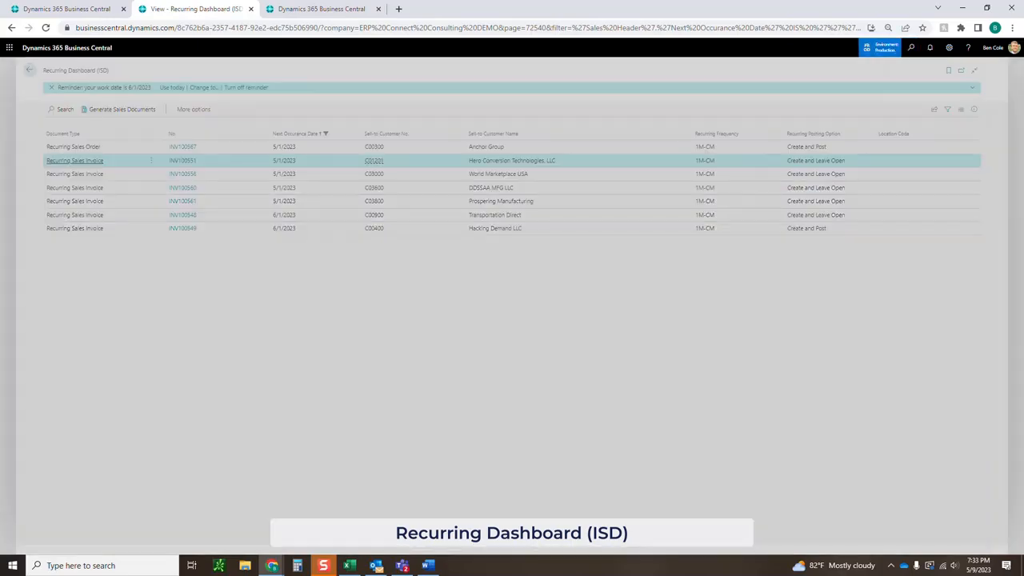
{"action": "type", "text": "sales inv"}
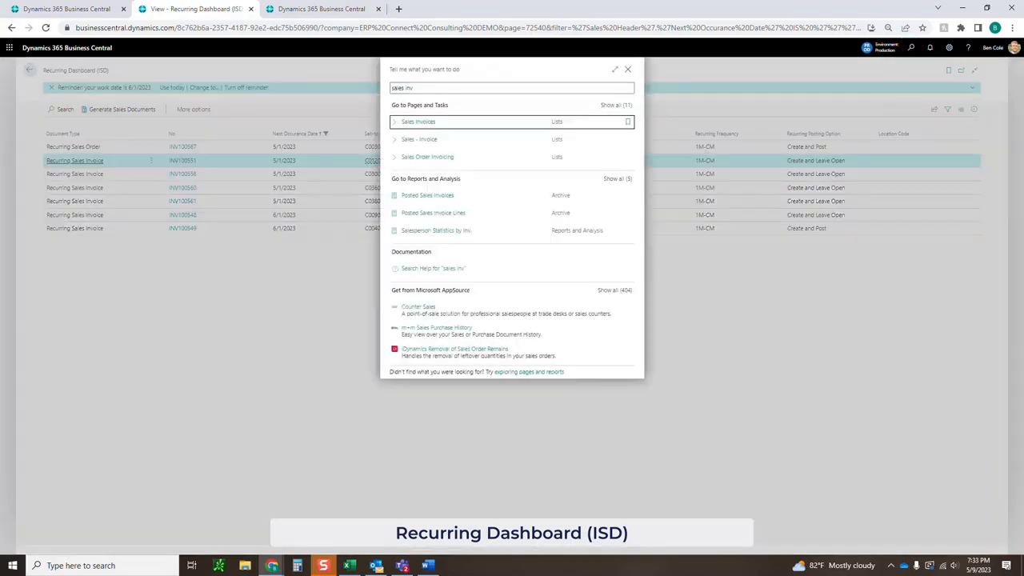
Open the Sales Invoices list and review Transportation Direct's invoice S-INV102906.
{"action": "key", "text": "Return"}
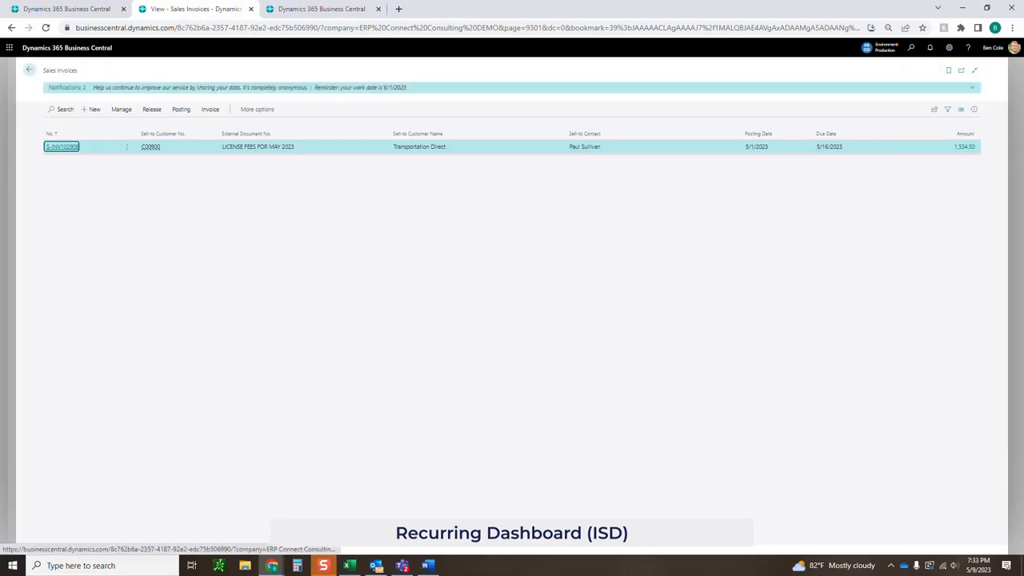
{"action": "left_click", "coordinate": [62, 147]}
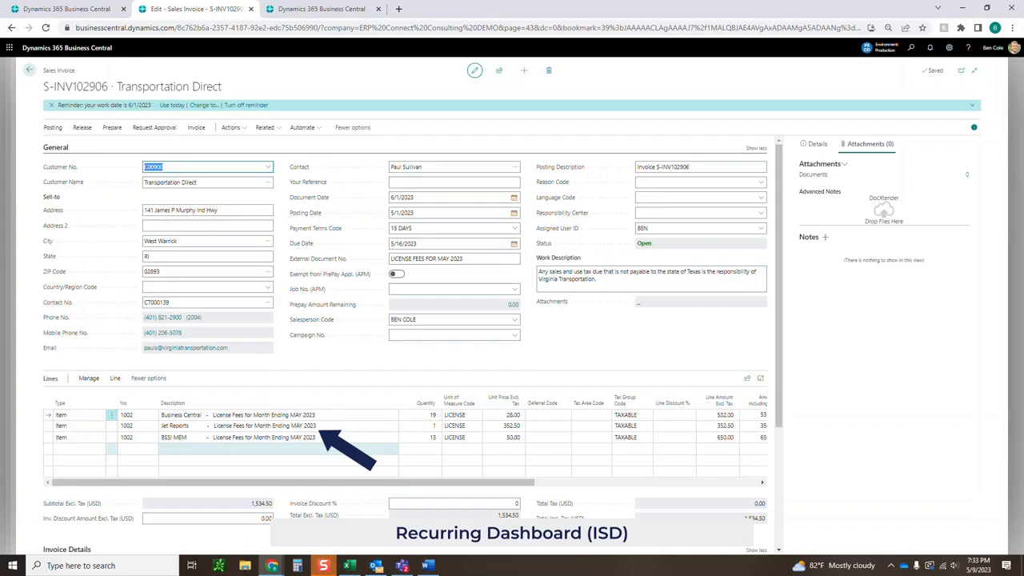
{"action": "scroll", "coordinate": [481, 352], "scroll_direction": "down", "scroll_amount": 1}
{"action": "scroll", "coordinate": [480, 353], "scroll_direction": "up", "scroll_amount": 1}
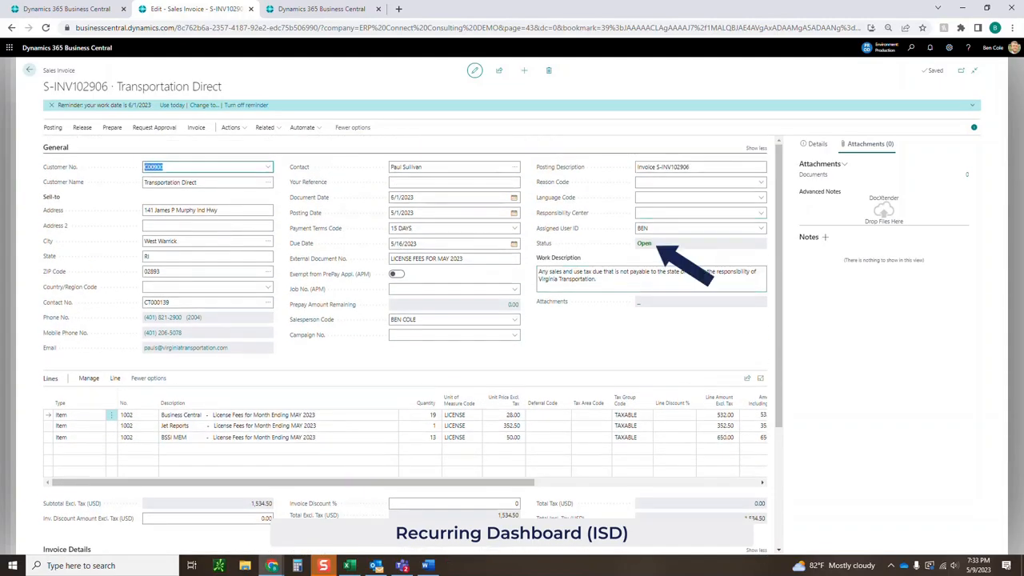
Post invoice S-INV102906 without opening the posted copy, then go back twice.
{"action": "left_click", "coordinate": [53, 128]}
{"action": "left_click", "coordinate": [60, 144]}
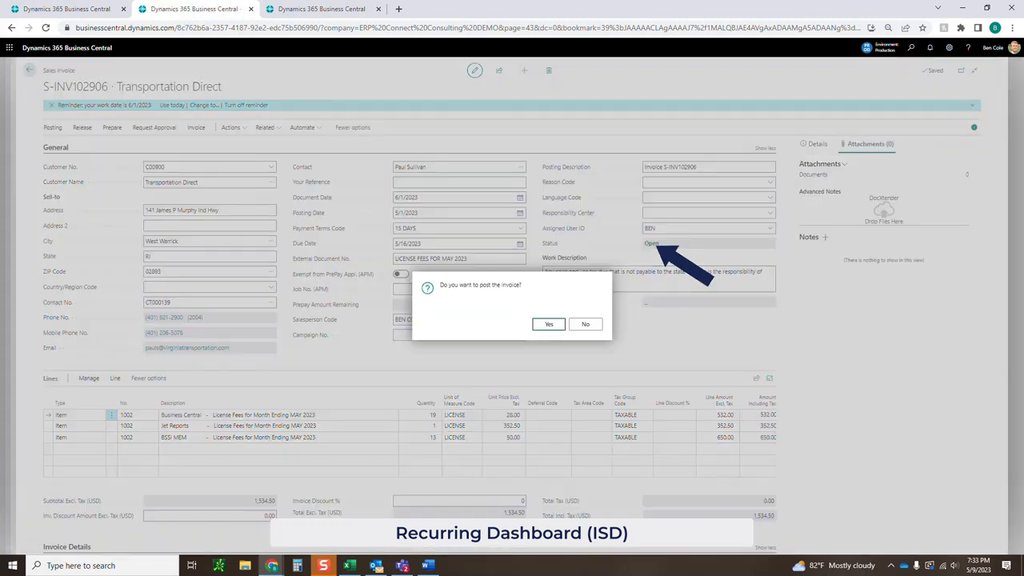
{"action": "left_click", "coordinate": [550, 324]}
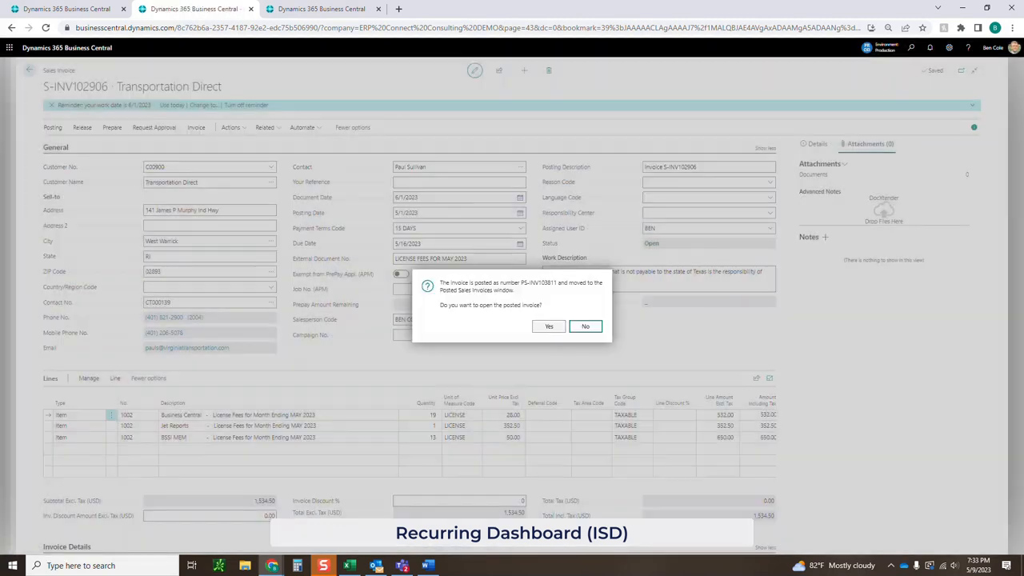
{"action": "left_click", "coordinate": [586, 326]}
{"action": "left_click", "coordinate": [30, 70]}
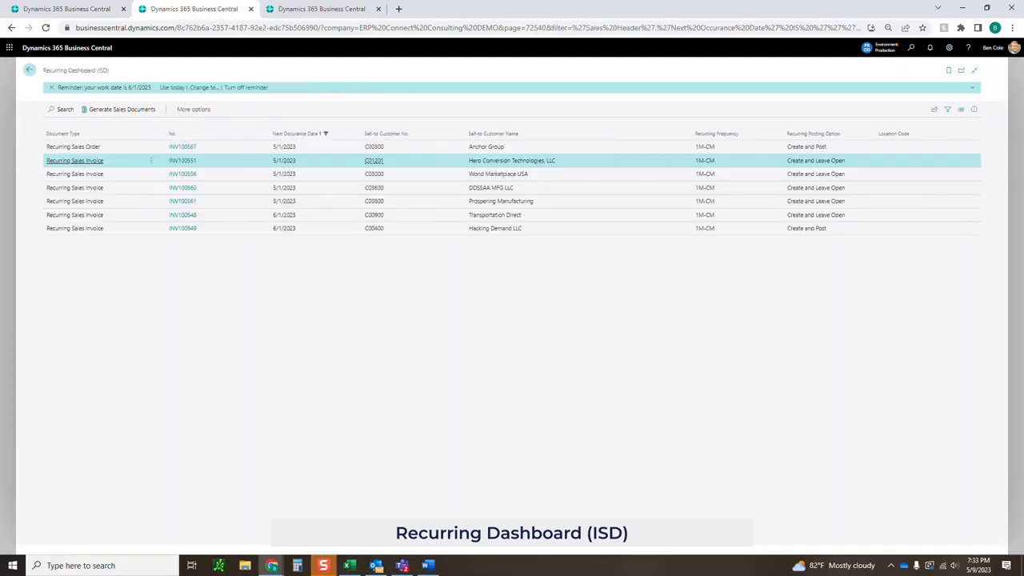
{"action": "left_click", "coordinate": [29, 71]}
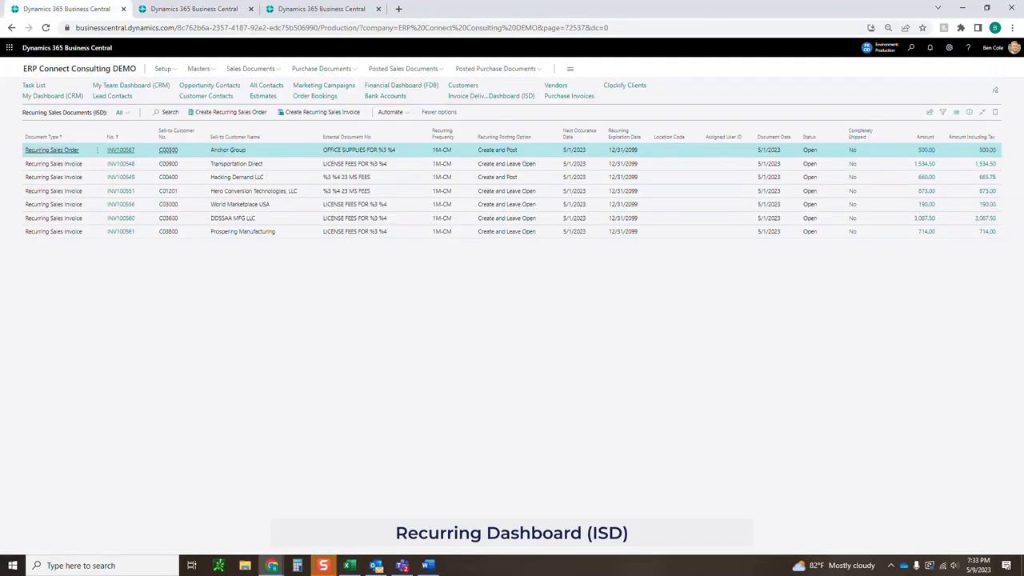
Reload Recurring Sales Documents and compare the Transportation Direct and Hacking Demand rows now at 6/1/2023.
{"action": "left_click", "coordinate": [45, 28]}
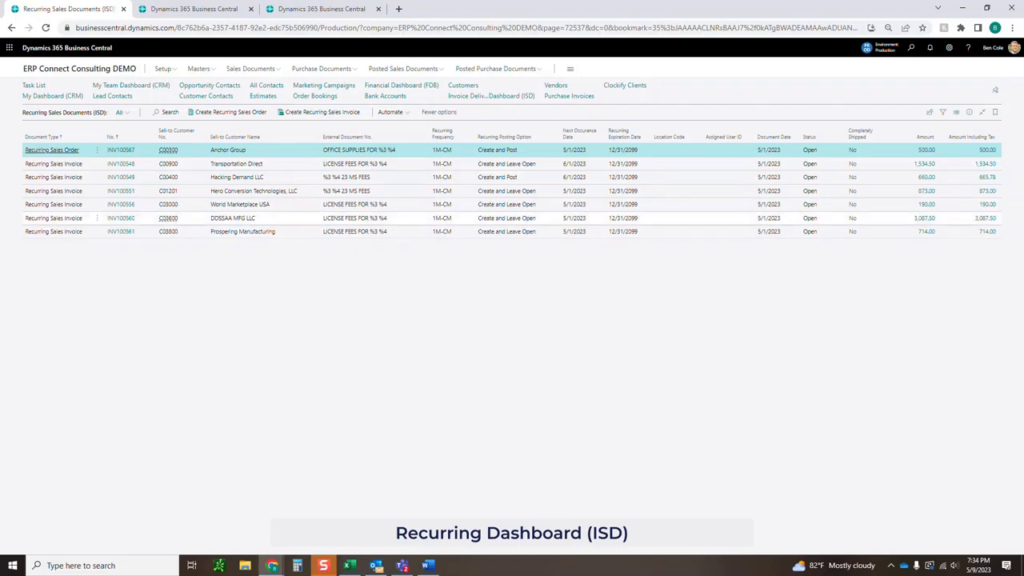
{"action": "left_click", "coordinate": [577, 164]}
{"action": "left_click", "coordinate": [577, 178], "text": "ctrl"}
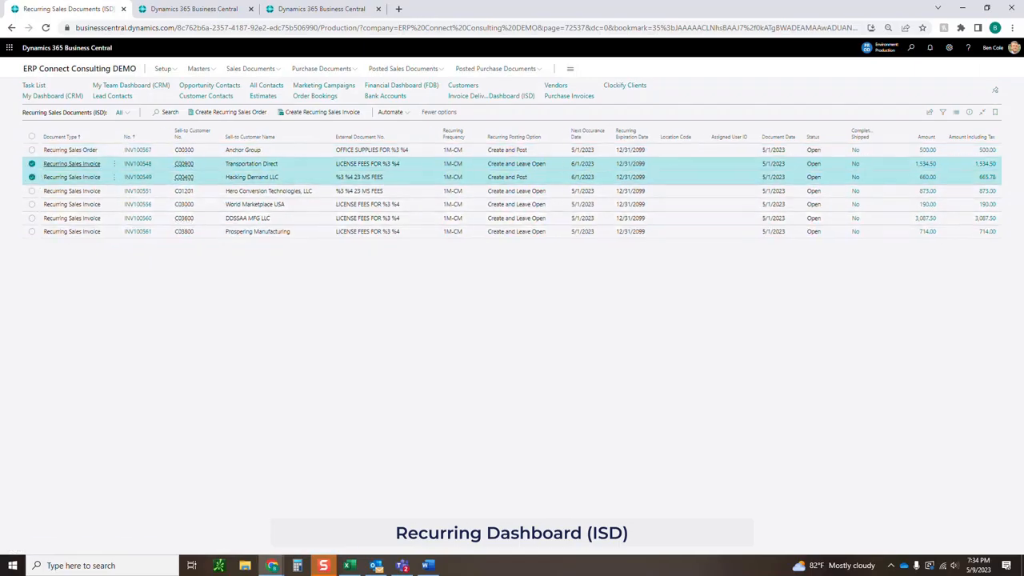
{"action": "left_click", "coordinate": [578, 164]}
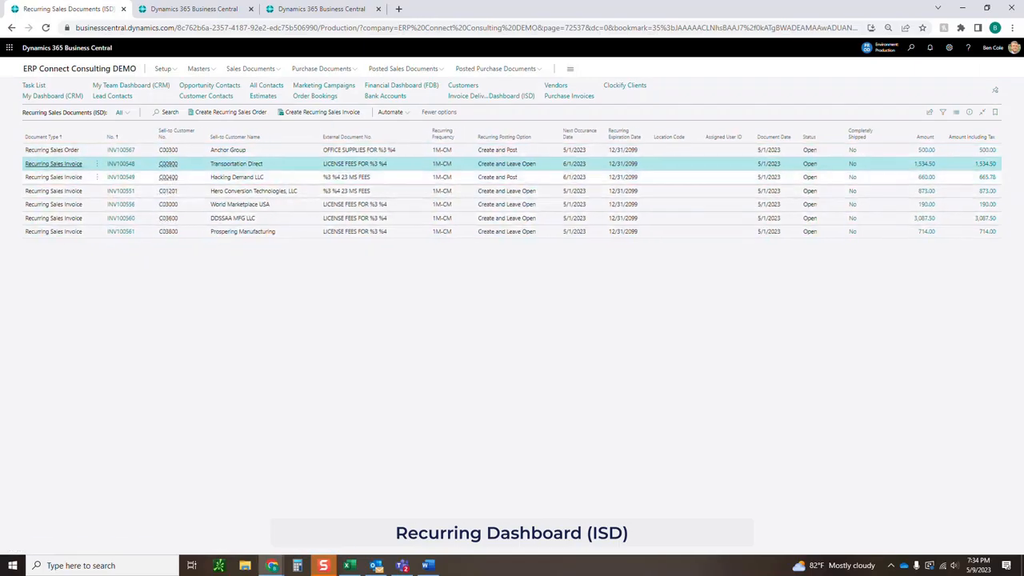
{"action": "left_click", "coordinate": [578, 191], "text": "shift"}
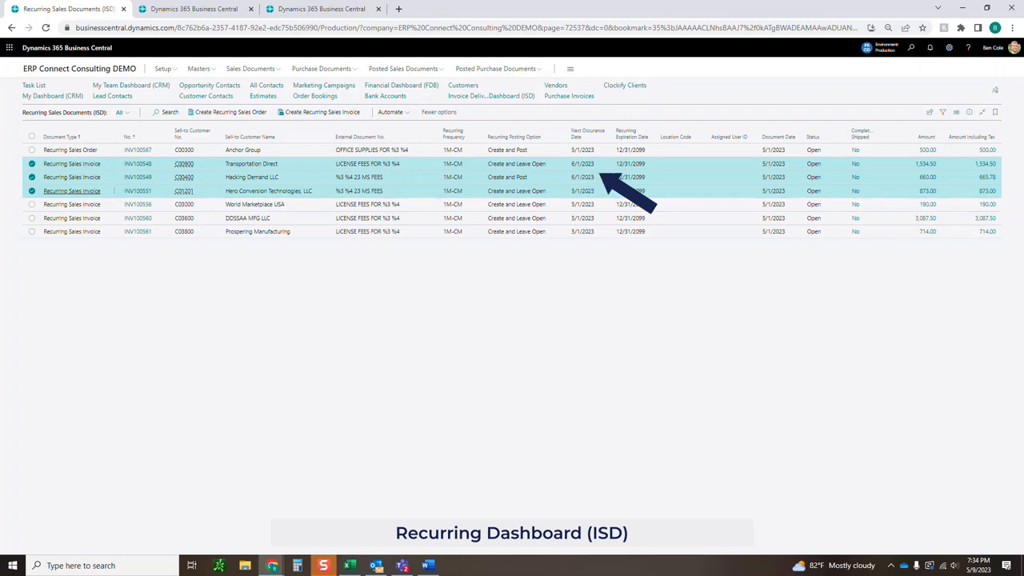
{"action": "left_click", "coordinate": [194, 9]}
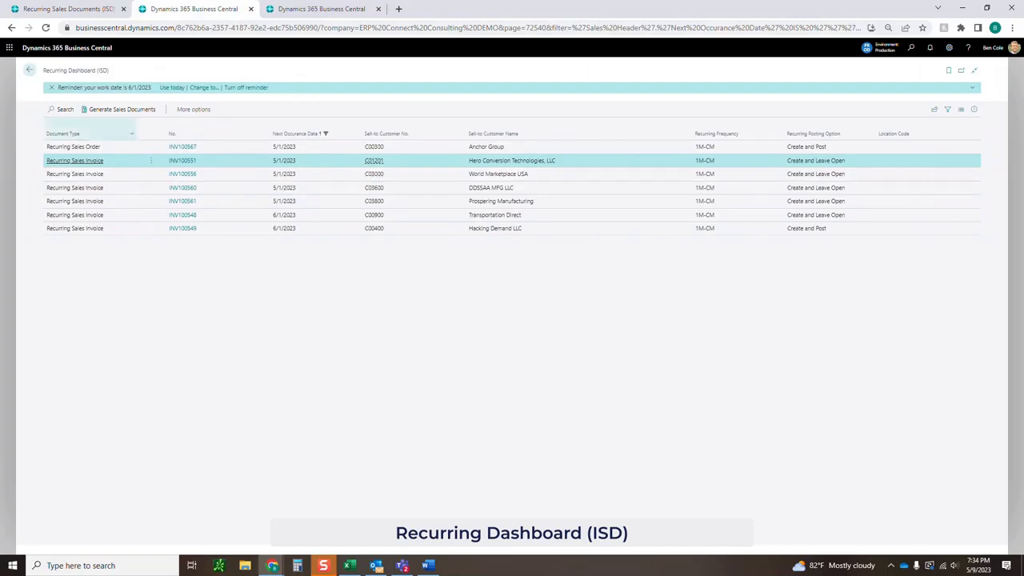
Reload and reopen the Recurring Dashboard (ISD) through a 'recurring dash' search, selecting Prospering Manufacturing.
{"action": "left_click", "coordinate": [29, 70]}
{"action": "left_click", "coordinate": [910, 47]}
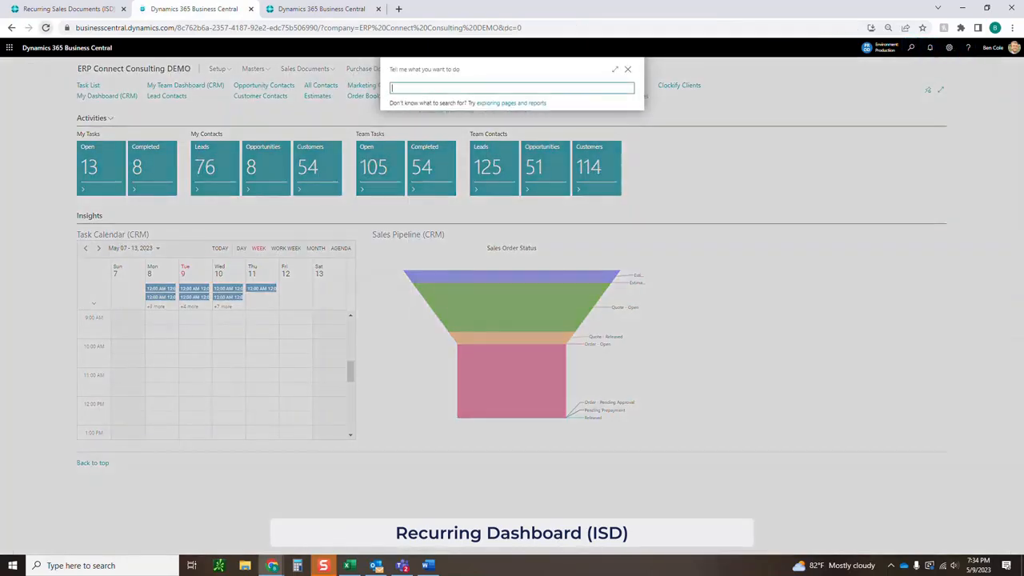
{"action": "left_click", "coordinate": [46, 27]}
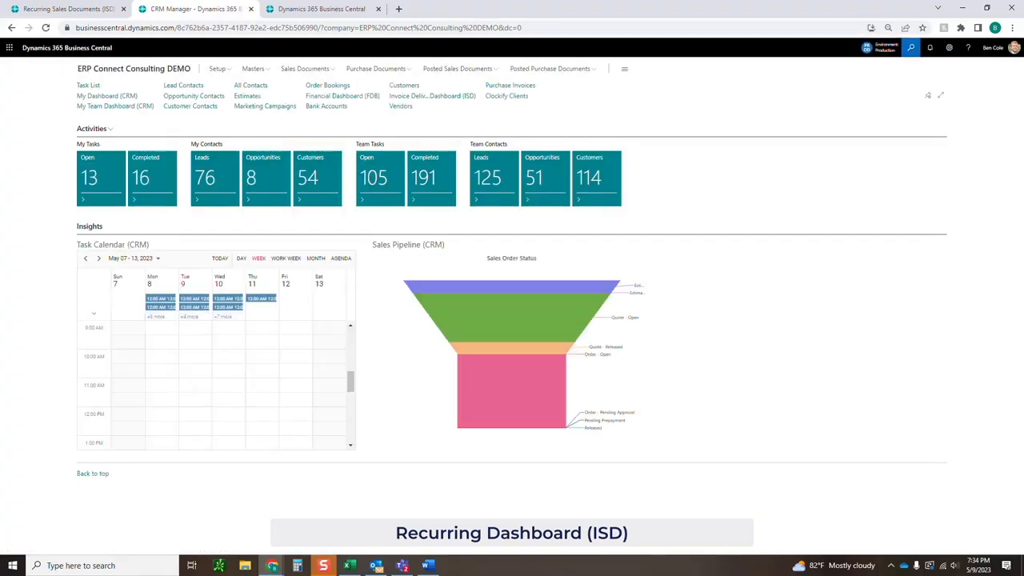
{"action": "left_click", "coordinate": [911, 47]}
{"action": "type", "text": "recurring dash"}
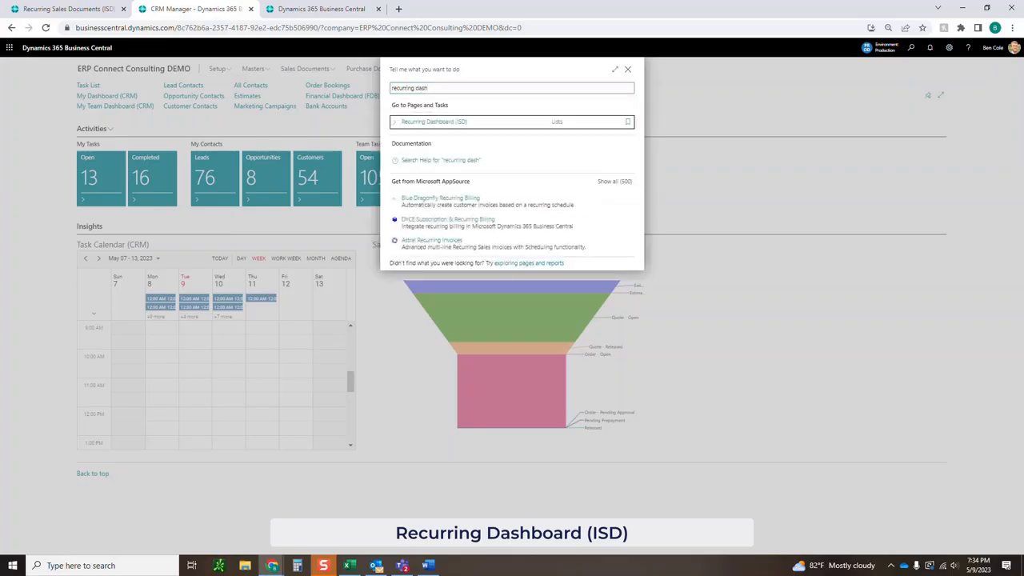
{"action": "key", "text": "Return"}
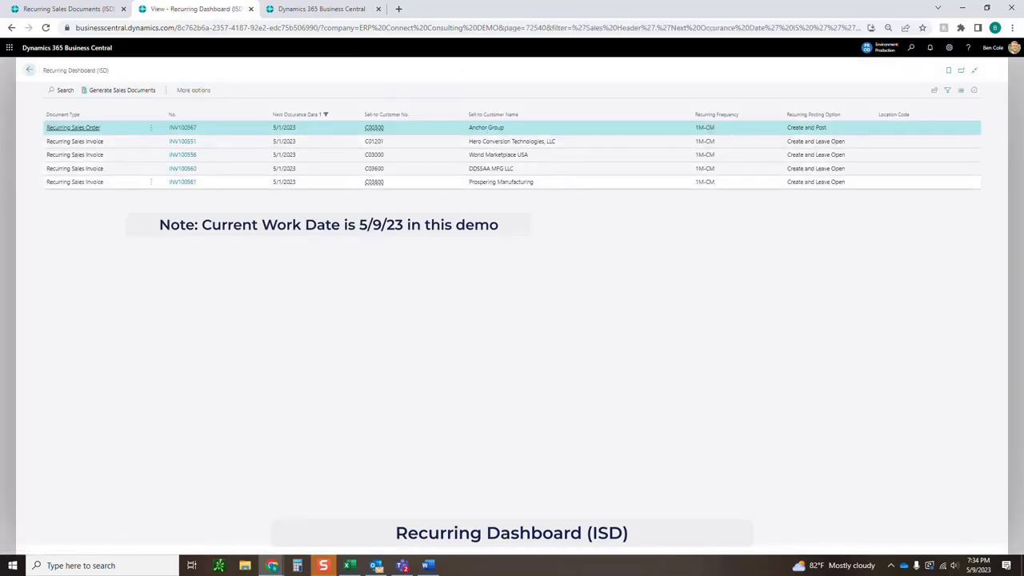
{"action": "left_click", "coordinate": [75, 182]}
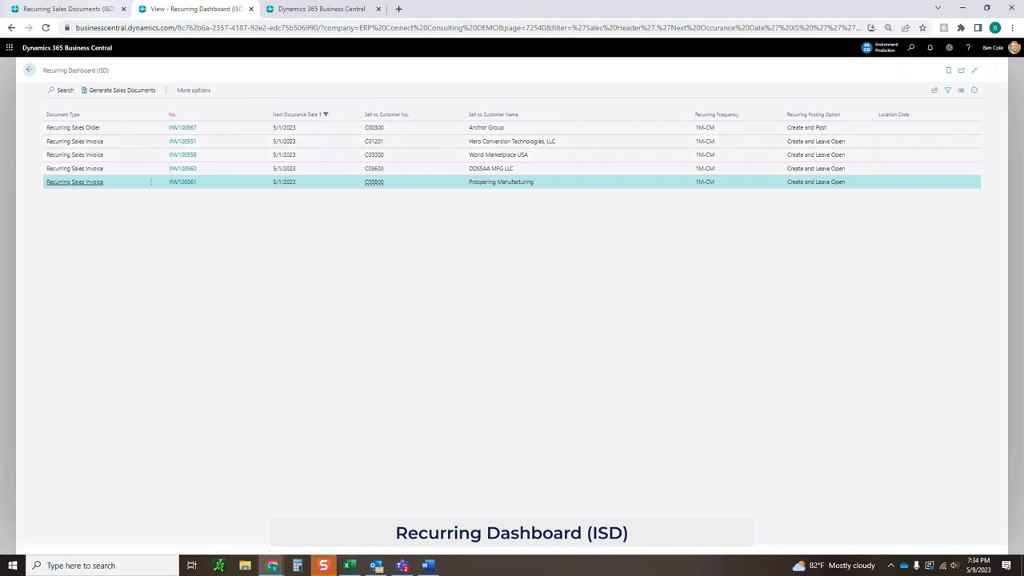
Confirm Transportation Direct and Hacking Demand show 6/1/2023, then open the dashboard's settings menu.
{"action": "left_click", "coordinate": [89, 9]}
{"action": "left_click", "coordinate": [138, 164]}
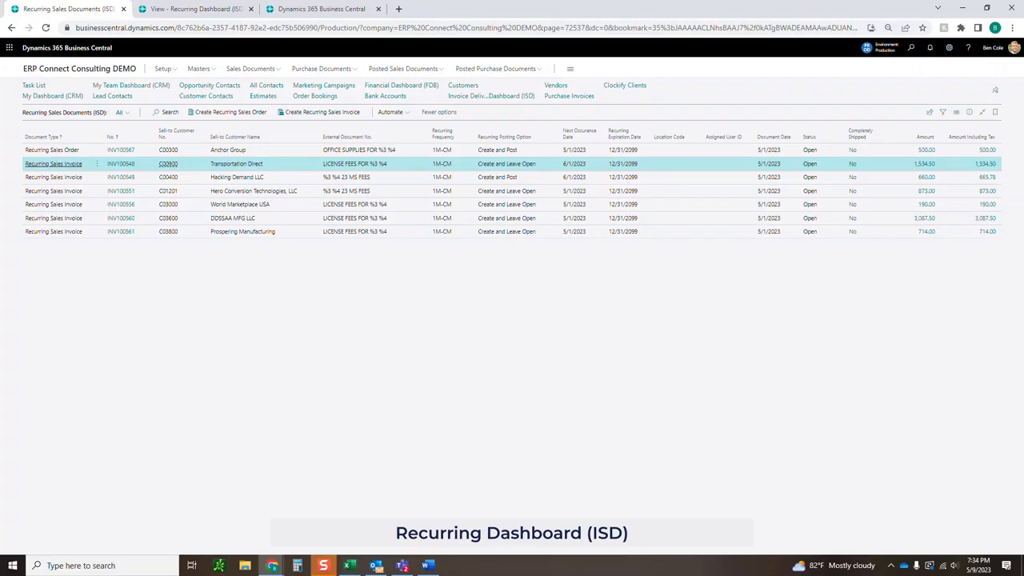
{"action": "left_click_drag", "start_coordinate": [563, 164], "coordinate": [585, 164]}
{"action": "left_click", "coordinate": [574, 177]}
{"action": "left_click", "coordinate": [196, 9]}
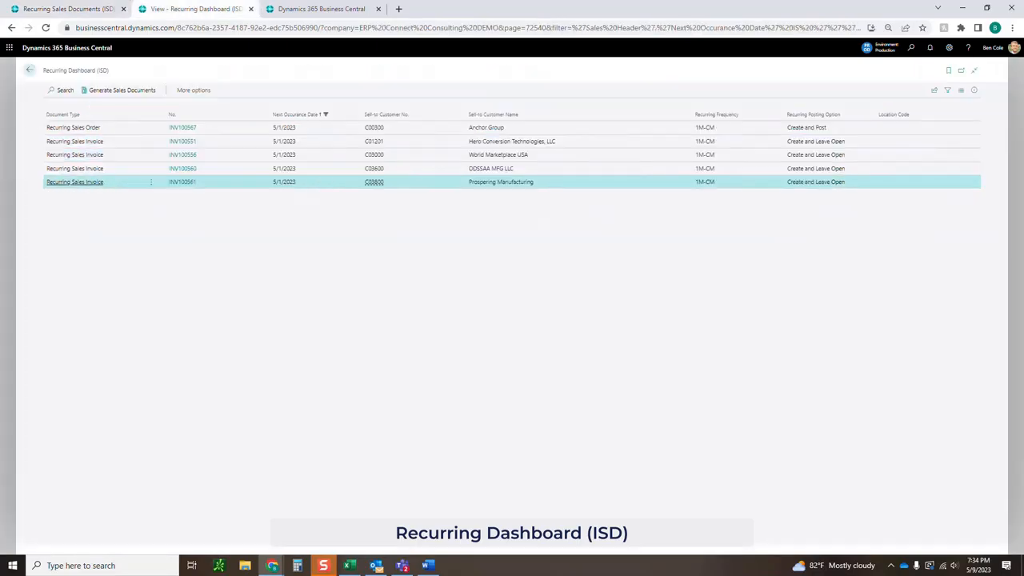
{"action": "left_click", "coordinate": [949, 47]}
In My Settings, change the work date from 5/9/2023 to 6/1/2023.
{"action": "left_click", "coordinate": [917, 112]}
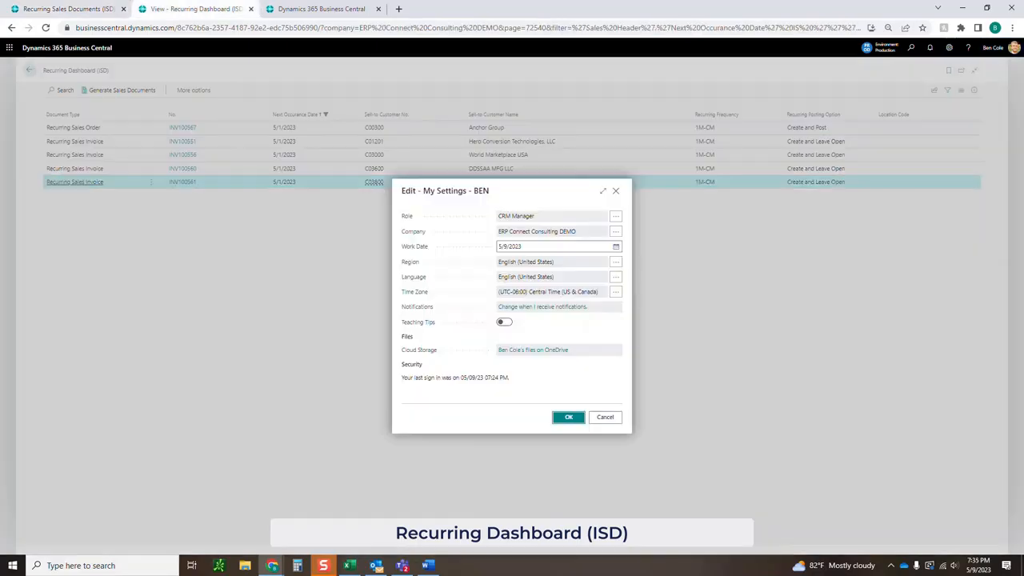
{"action": "left_click_drag", "start_coordinate": [524, 247], "coordinate": [497, 247]}
{"action": "type", "text": "6/1"}
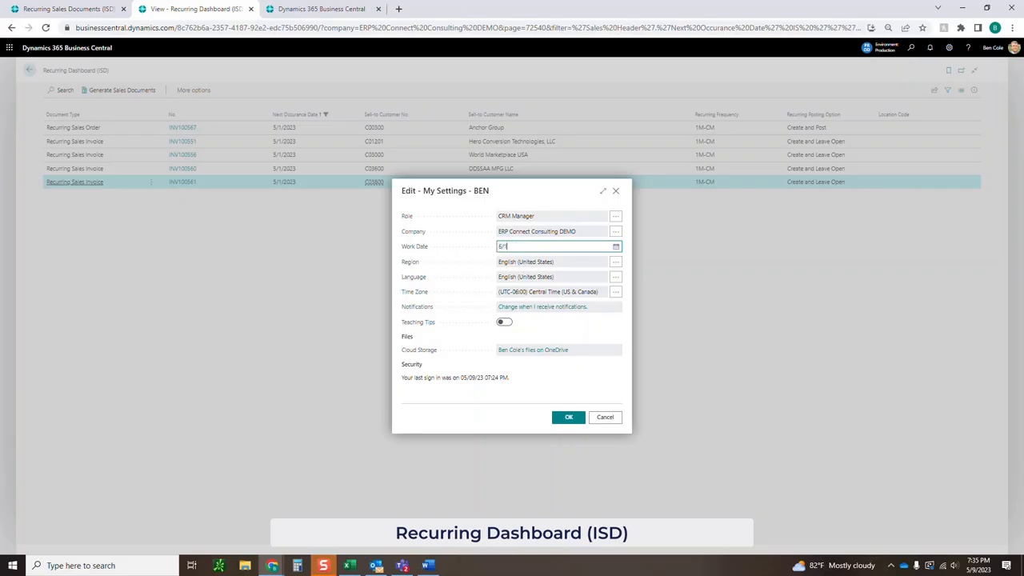
{"action": "key", "text": "Return"}
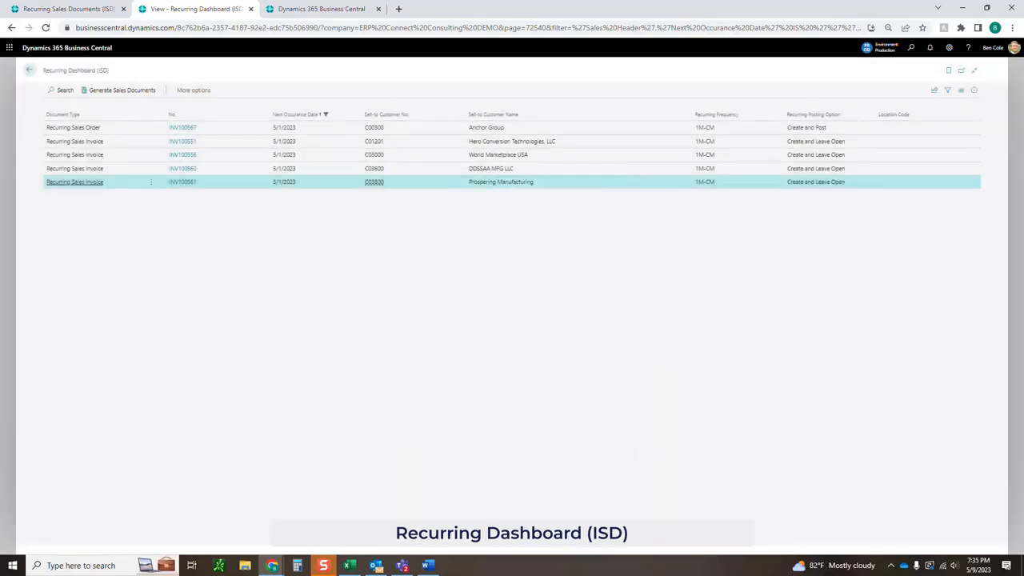
Return home and reopen the Recurring Dashboard (ISD) via a 'recurring' search.
{"action": "left_click", "coordinate": [29, 70]}
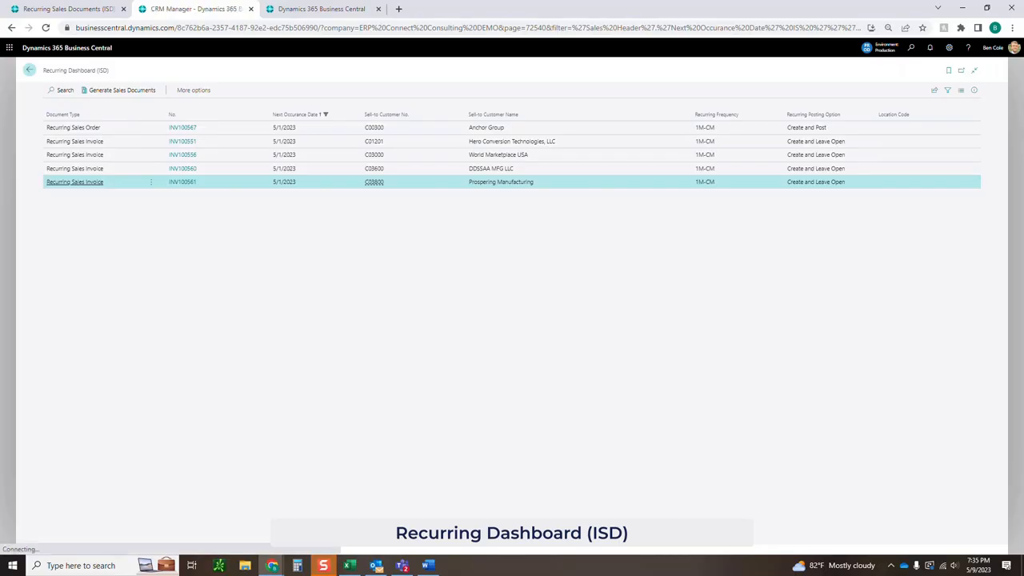
{"action": "left_click", "coordinate": [911, 47]}
{"action": "type", "text": "recu"}
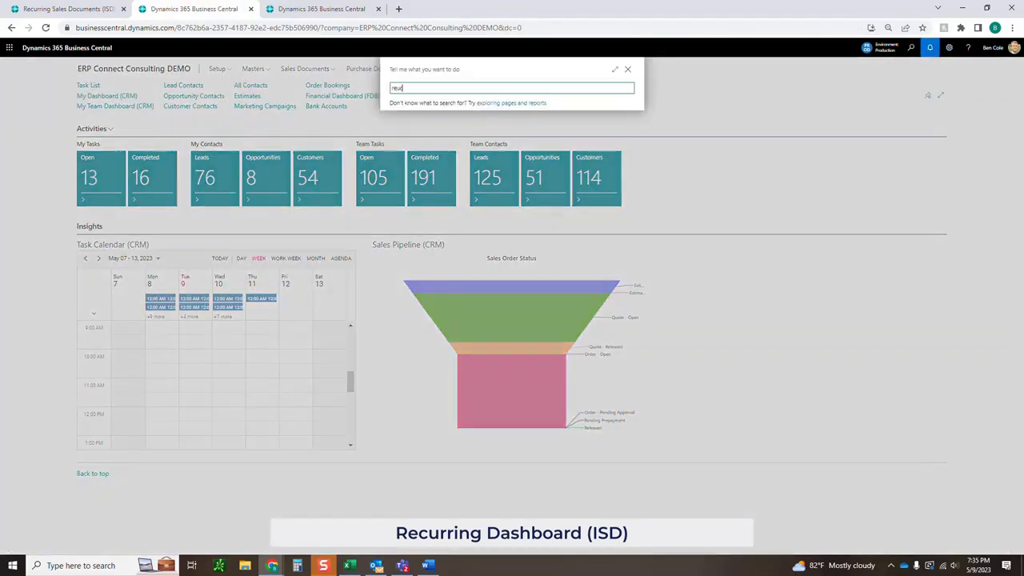
{"action": "type", "text": "rring"}
{"action": "left_click", "coordinate": [616, 104]}
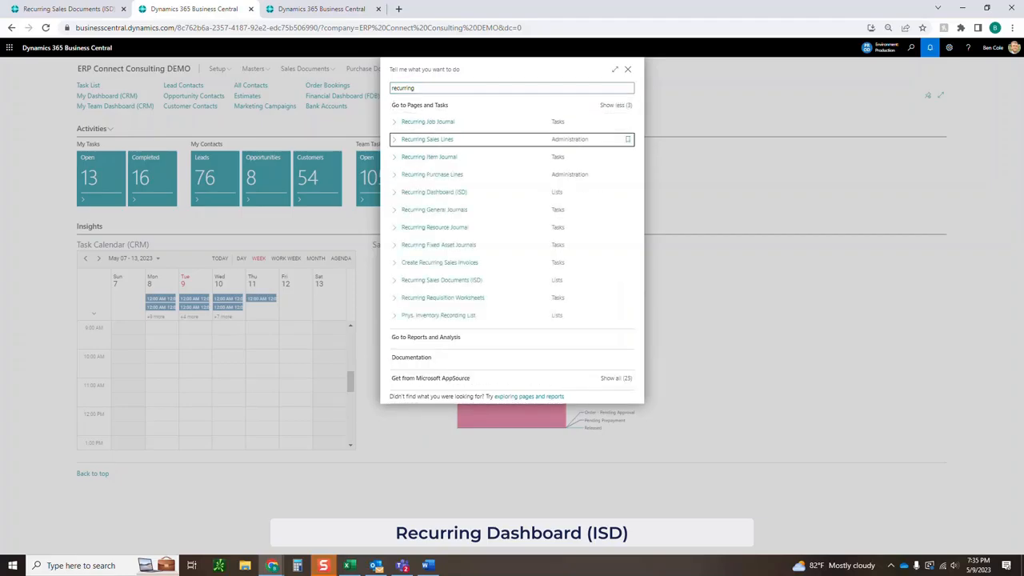
{"action": "key", "text": "Return"}
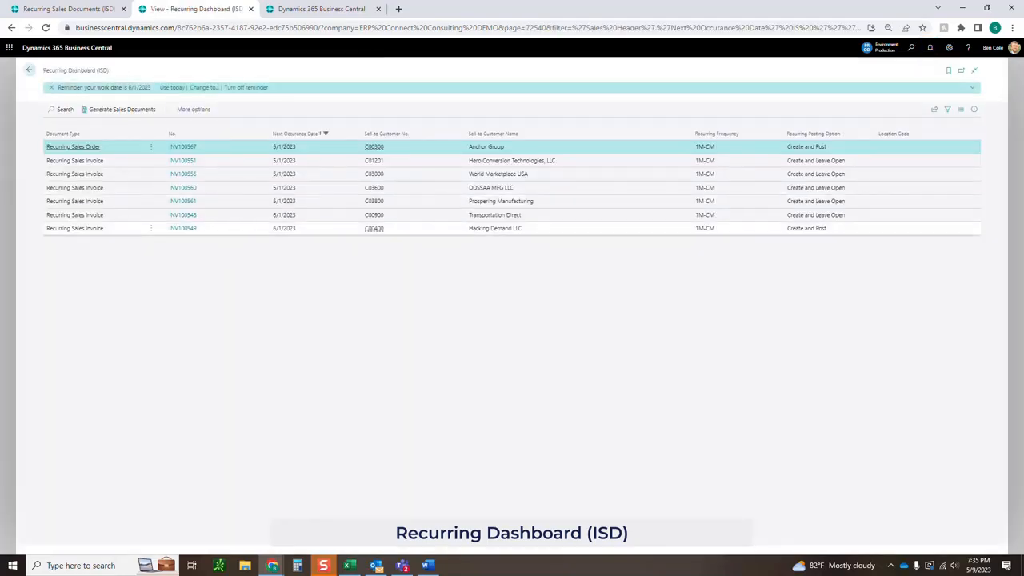
Select all seven recurring templates on the dashboard, from Anchor Group through Hacking Demand LLC.
{"action": "left_click", "coordinate": [520, 216]}
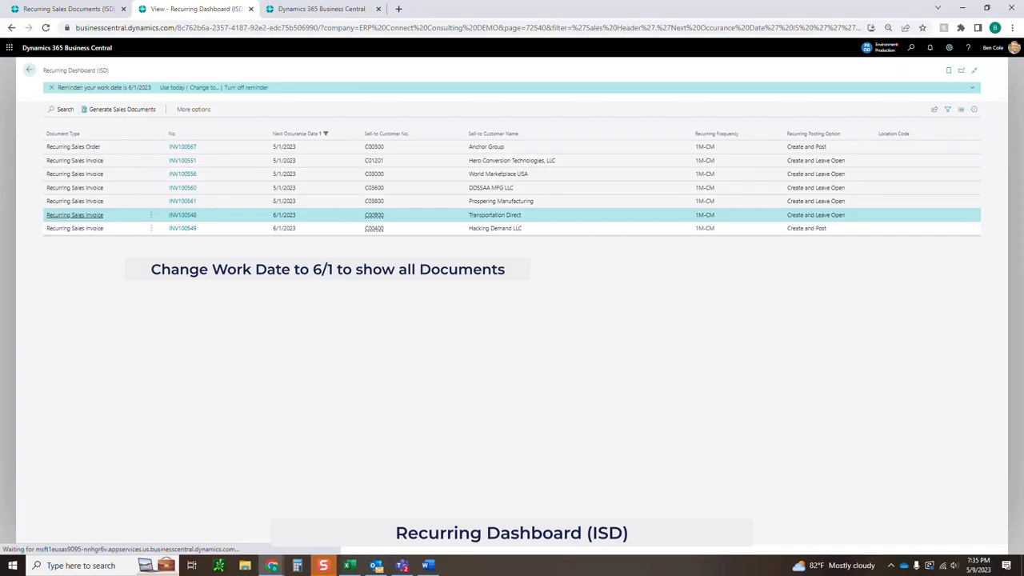
{"action": "left_click", "coordinate": [522, 228], "text": "ctrl"}
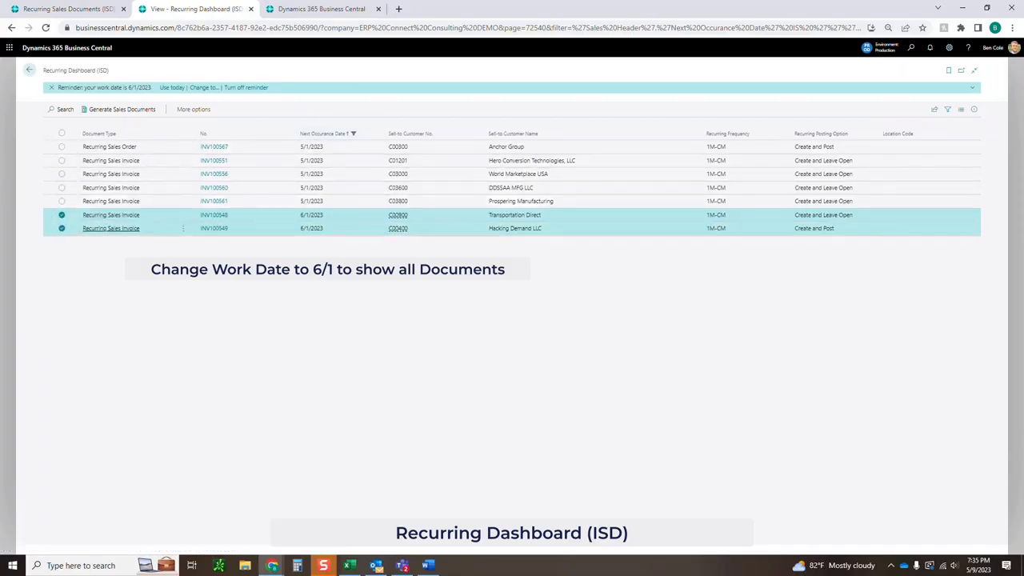
{"action": "left_click", "coordinate": [520, 215], "text": "ctrl"}
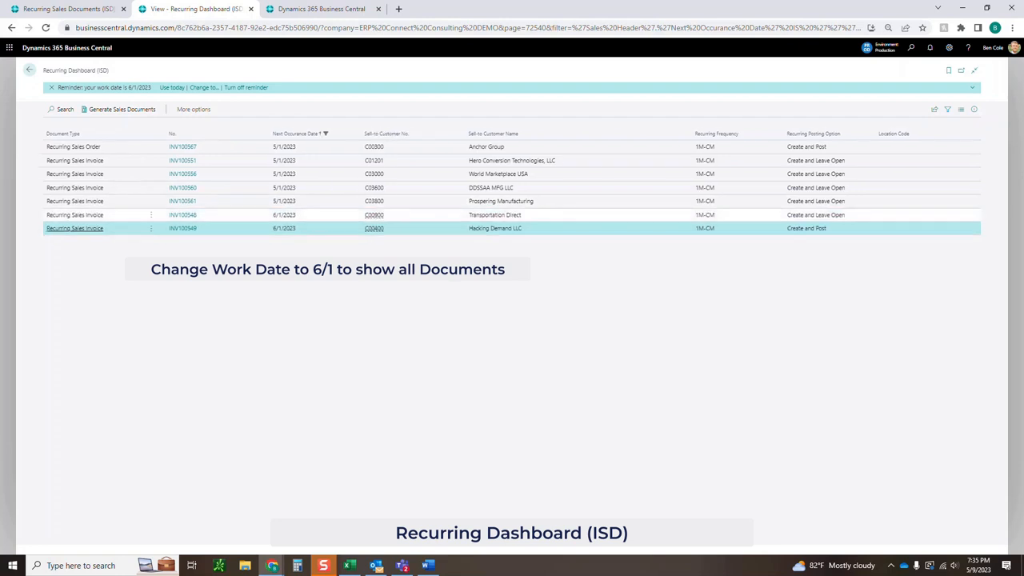
{"action": "left_click", "coordinate": [520, 148]}
{"action": "left_click", "coordinate": [520, 202], "text": "shift"}
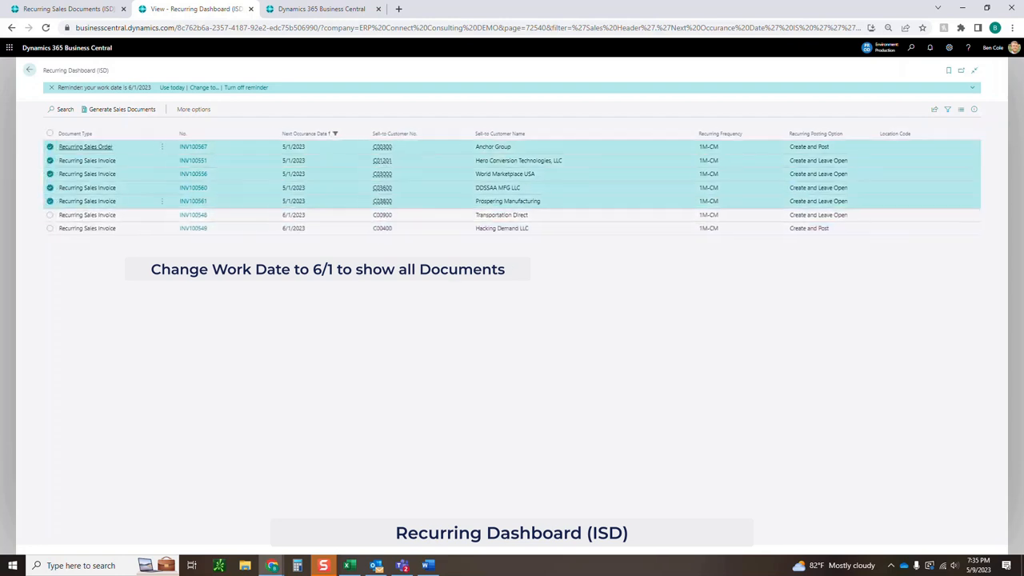
{"action": "key", "text": "shift+Down"}
{"action": "key", "text": "shift+Down"}
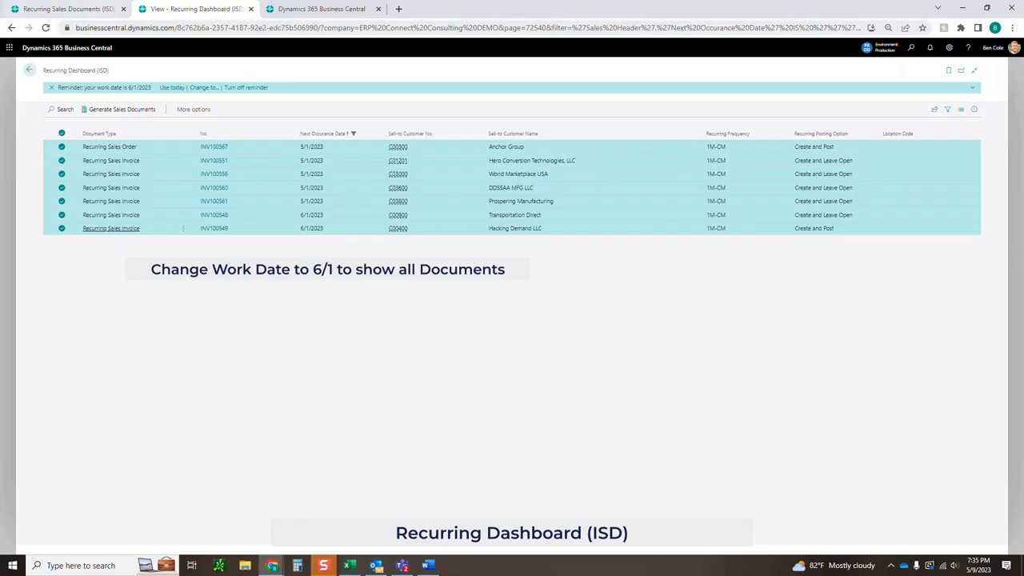
{"action": "left_click", "coordinate": [69, 8]}
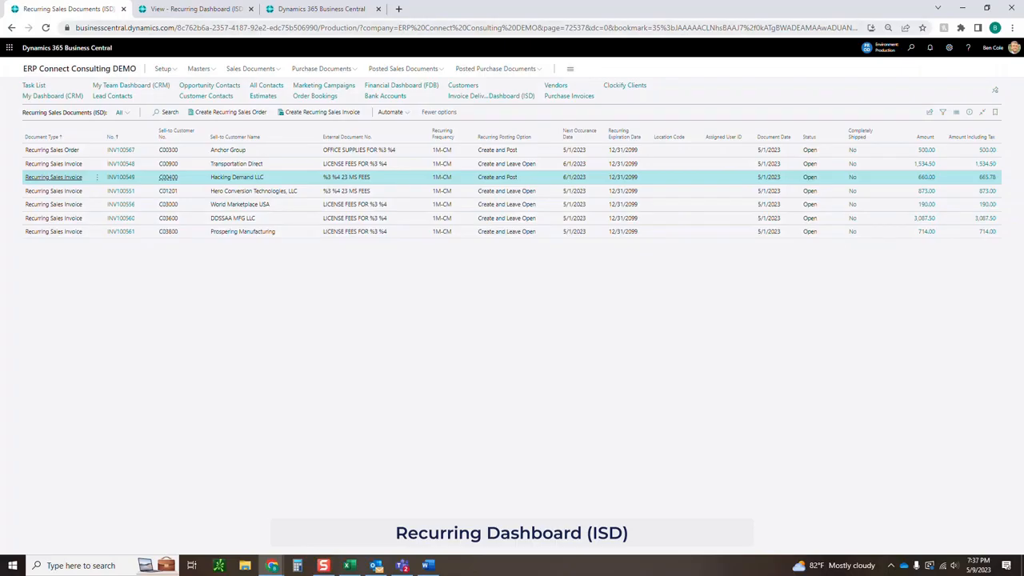
In Job Queue Entries, locate entry 72514 (ERC ISD Generate Recurring Doc) and open its card.
{"action": "left_click", "coordinate": [322, 9]}
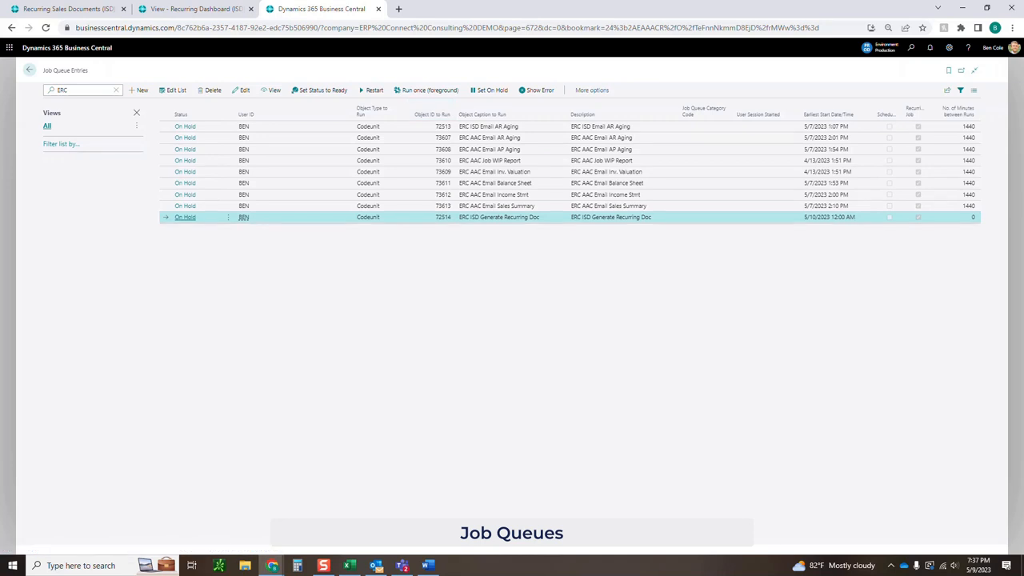
{"action": "left_click_drag", "start_coordinate": [437, 217], "coordinate": [452, 217]}
{"action": "left_click", "coordinate": [445, 217]}
{"action": "left_click_drag", "start_coordinate": [460, 217], "coordinate": [479, 217]}
{"action": "left_click", "coordinate": [478, 217]}
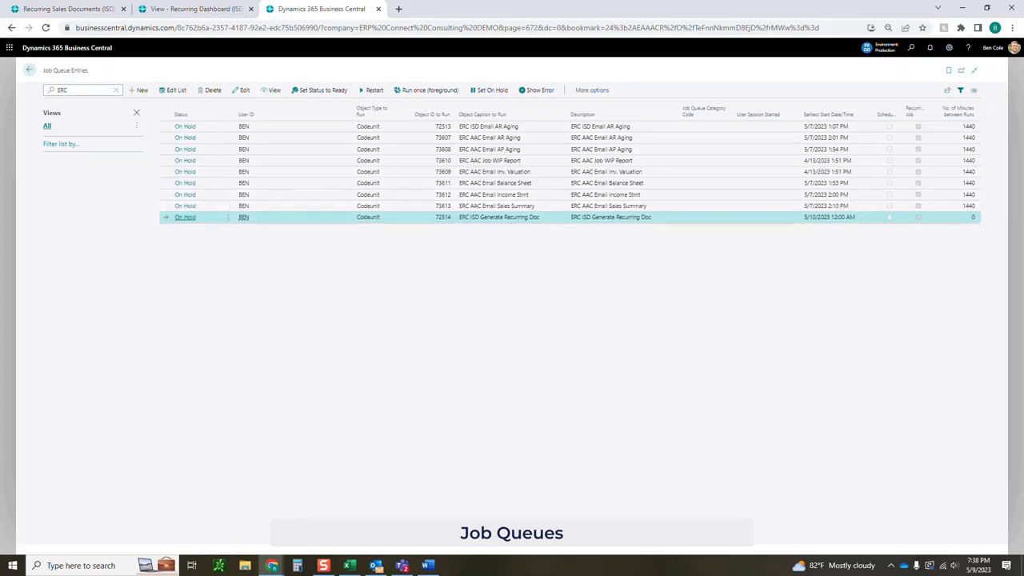
{"action": "left_click", "coordinate": [184, 217]}
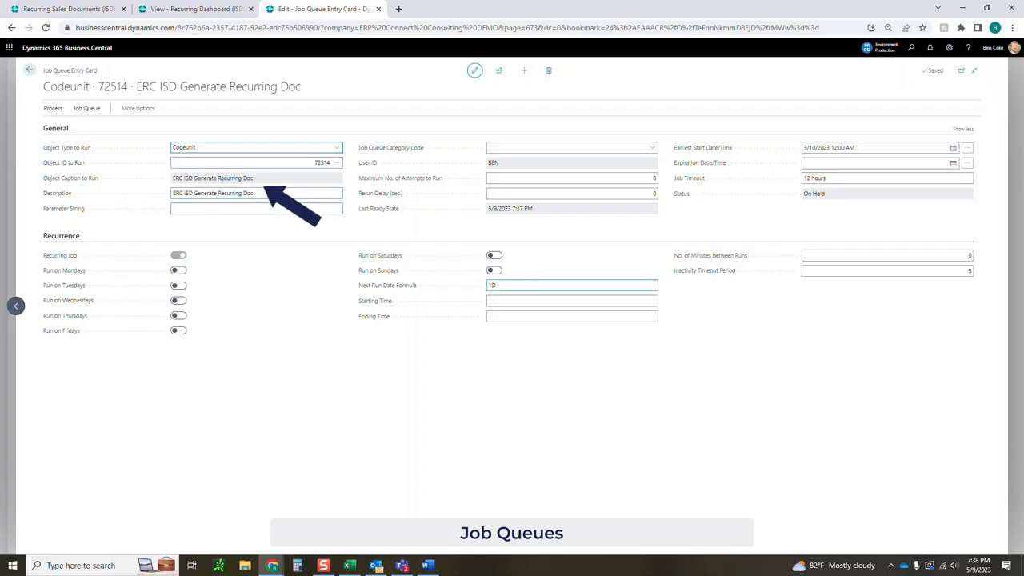
Set the Next Run Date Formula to 1M and enable Run on Mondays through Fridays.
{"action": "left_click", "coordinate": [518, 286]}
{"action": "type", "text": "1M"}
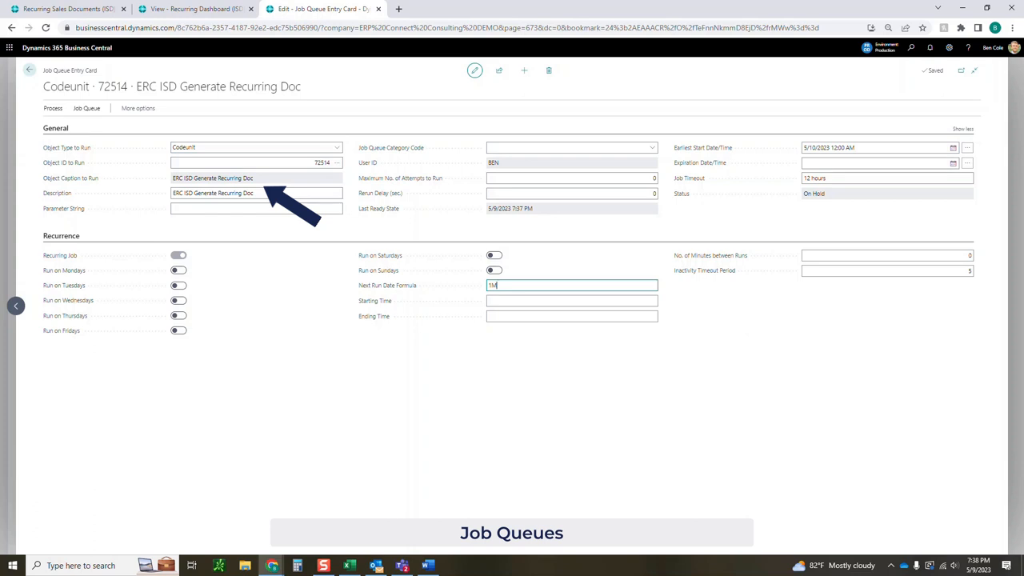
{"action": "left_click", "coordinate": [179, 331]}
{"action": "left_click", "coordinate": [179, 271]}
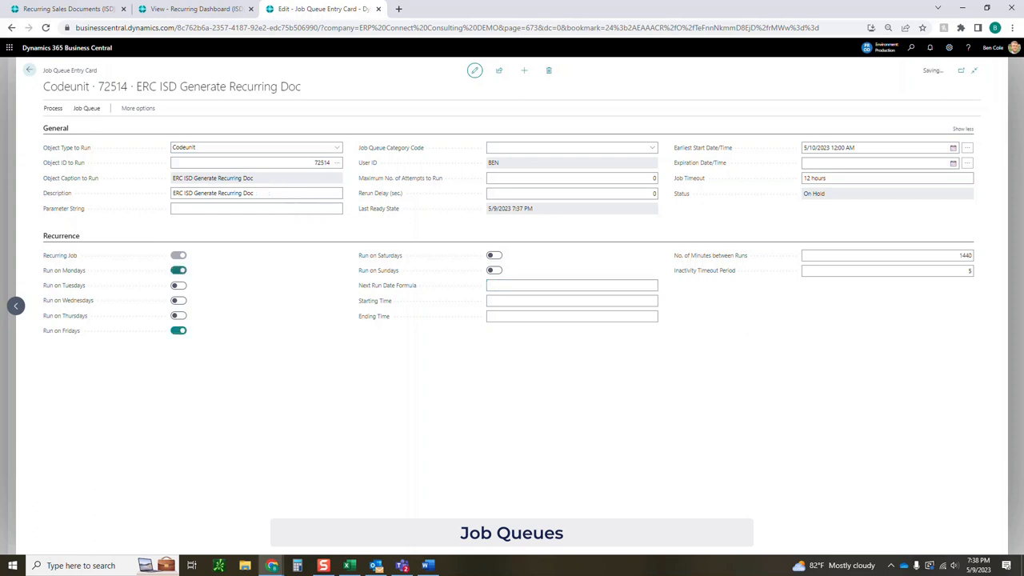
{"action": "left_click", "coordinate": [178, 285]}
{"action": "left_click", "coordinate": [179, 300]}
{"action": "left_click", "coordinate": [178, 316]}
Review the seven recurring templates and their posting options, checking the Recurring Dashboard in between.
{"action": "left_click", "coordinate": [69, 8]}
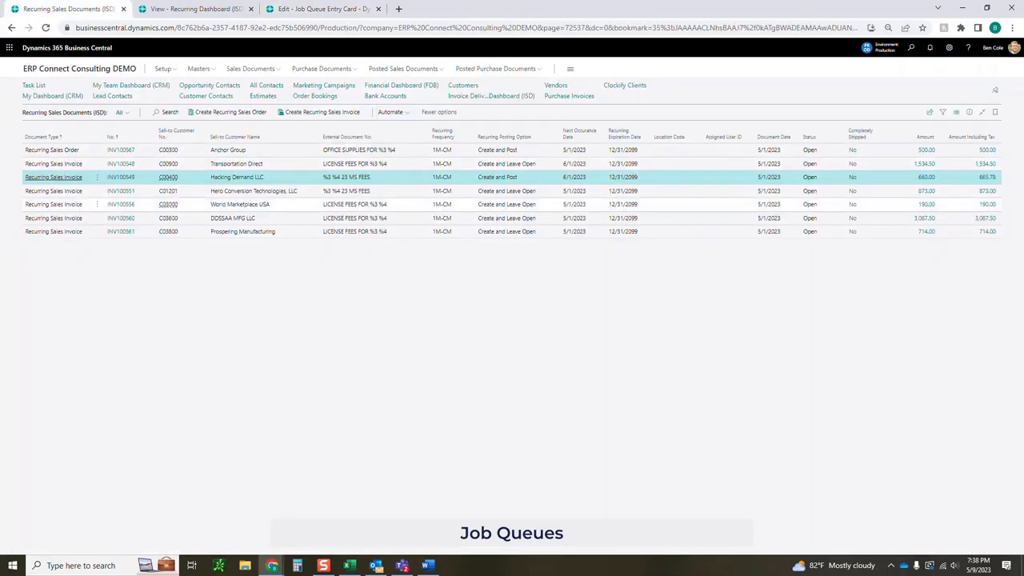
{"action": "left_click_drag", "start_coordinate": [478, 164], "coordinate": [517, 178]}
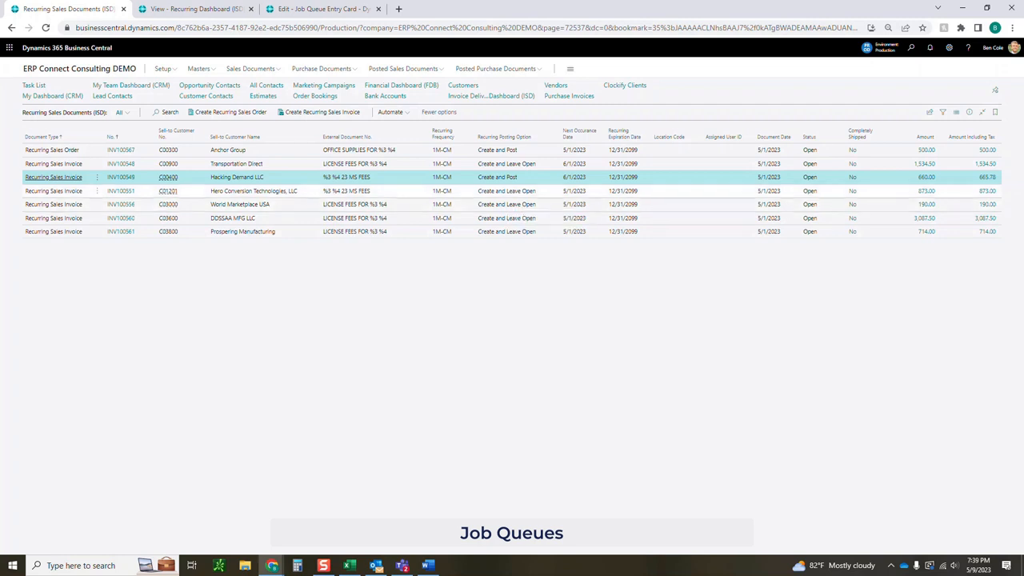
{"action": "left_click", "coordinate": [196, 8]}
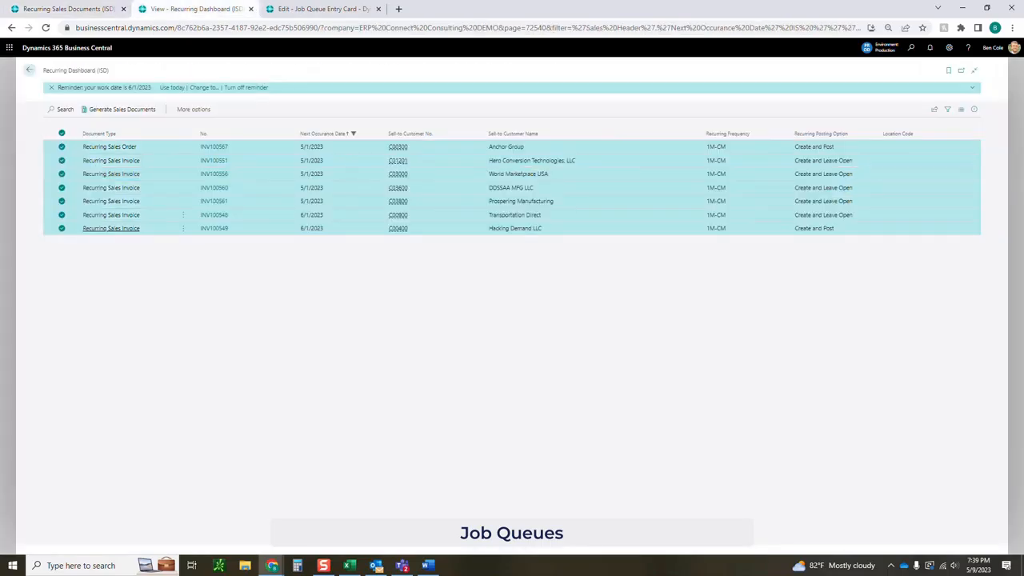
{"action": "left_click", "coordinate": [68, 9]}
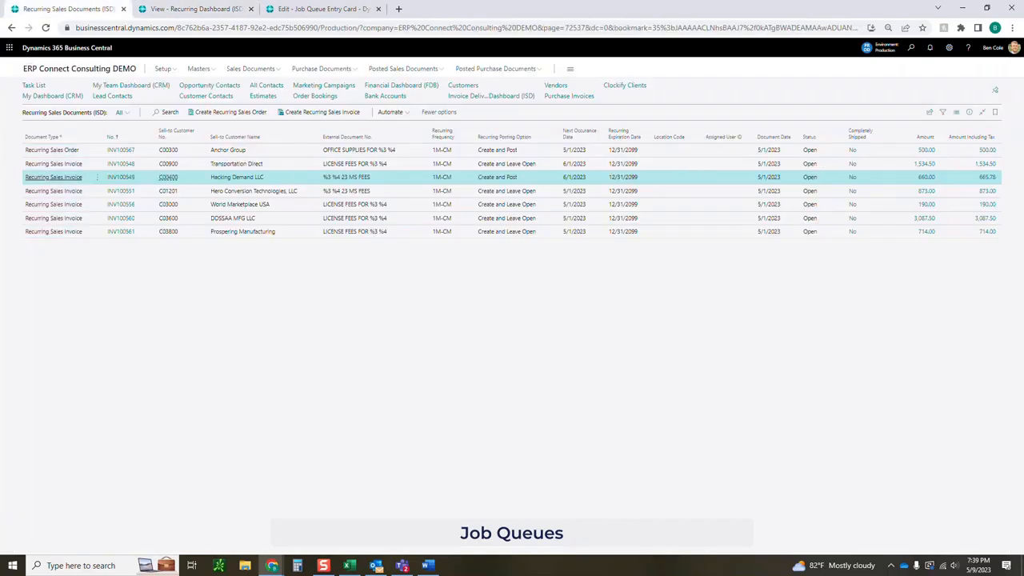